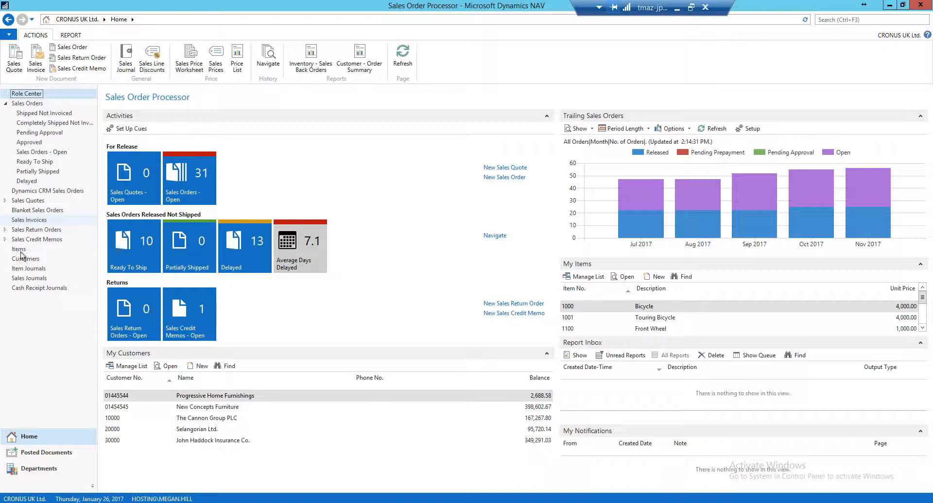
# - Filter the item list by the description "bicyc" and open the item card of Bicycle 2
pyautogui.click(23, 250)
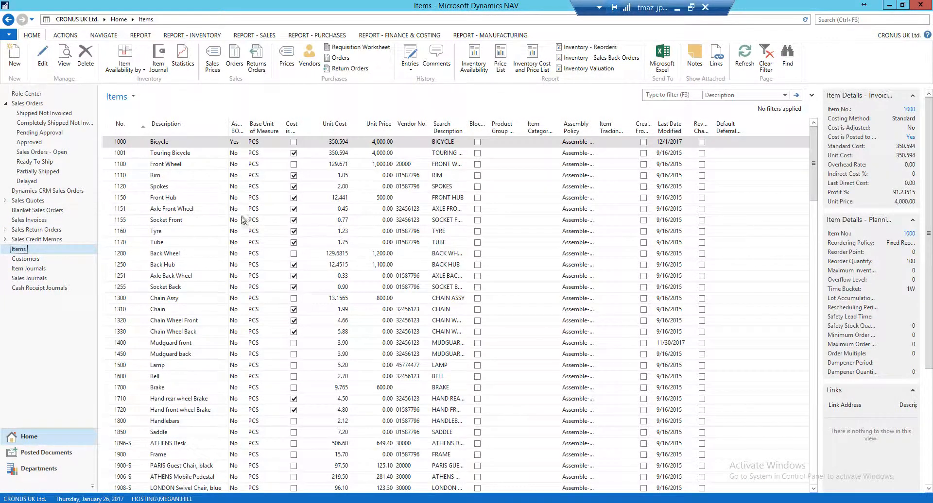
pyautogui.click(664, 96)
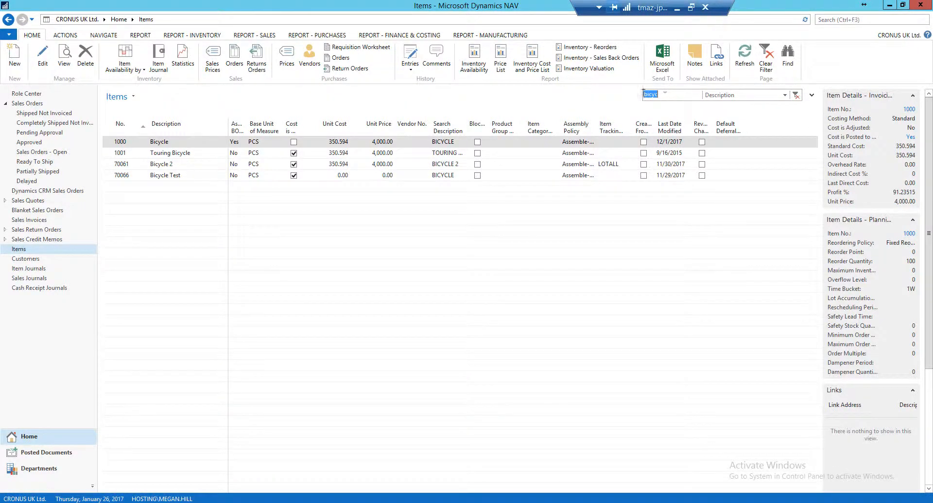
pyautogui.click(202, 165)
pyautogui.doubleClick(203, 165)
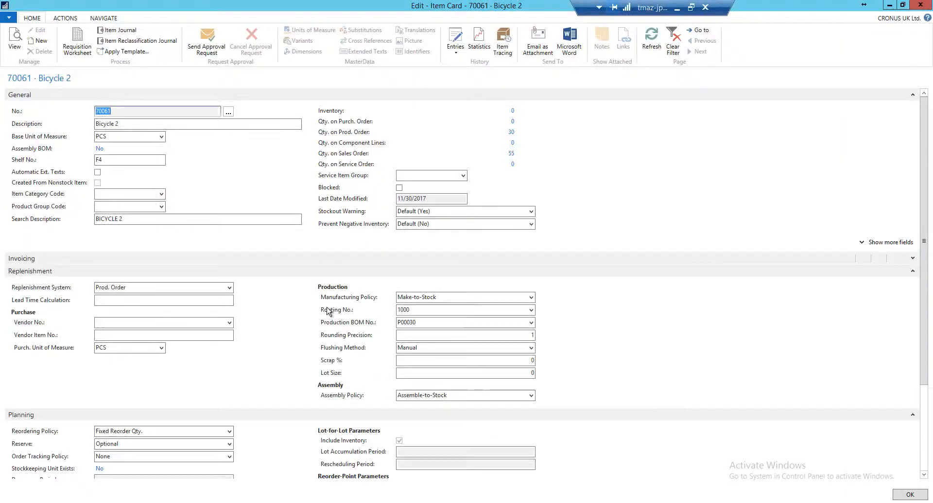
# - Review the replenishment, planning and item tracking settings on the Bicycle 2 card and close it
pyautogui.scroll(-5, 341, 354)
pyautogui.click(805, 461)
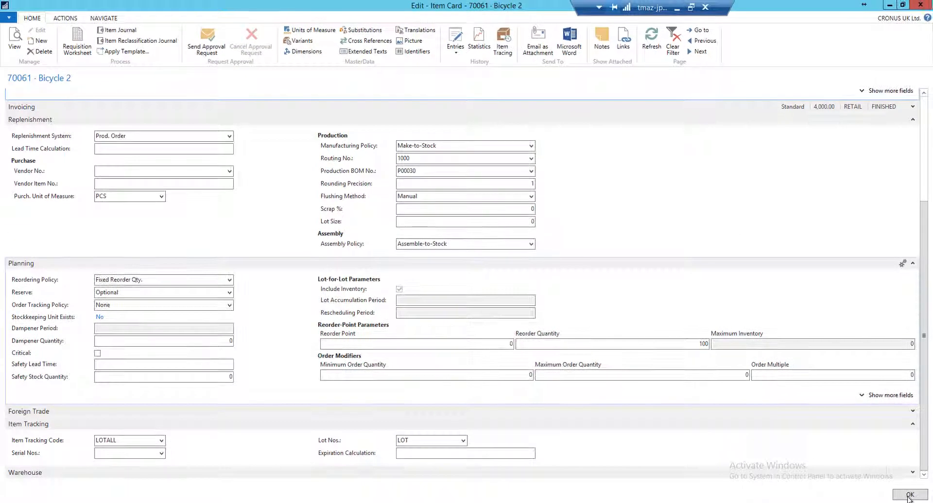
pyautogui.click(910, 497)
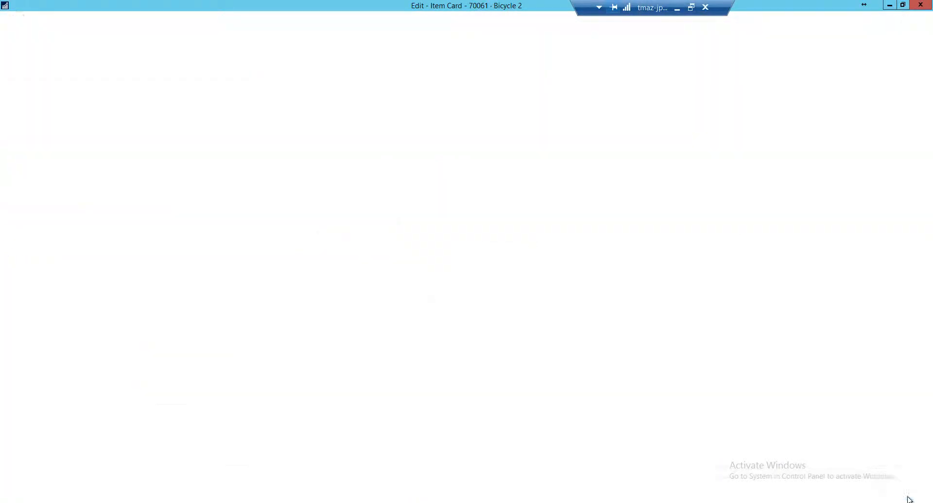
# - Search for "sfdc se" and open the SFDC Setup page
pyautogui.click(850, 20)
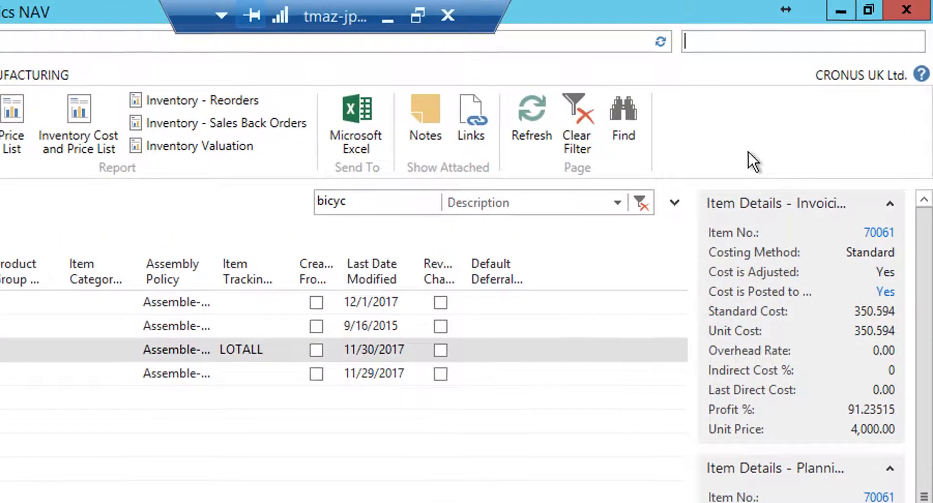
pyautogui.write('sg')
pyautogui.press('BackSpace')
pyautogui.write('fdc se')
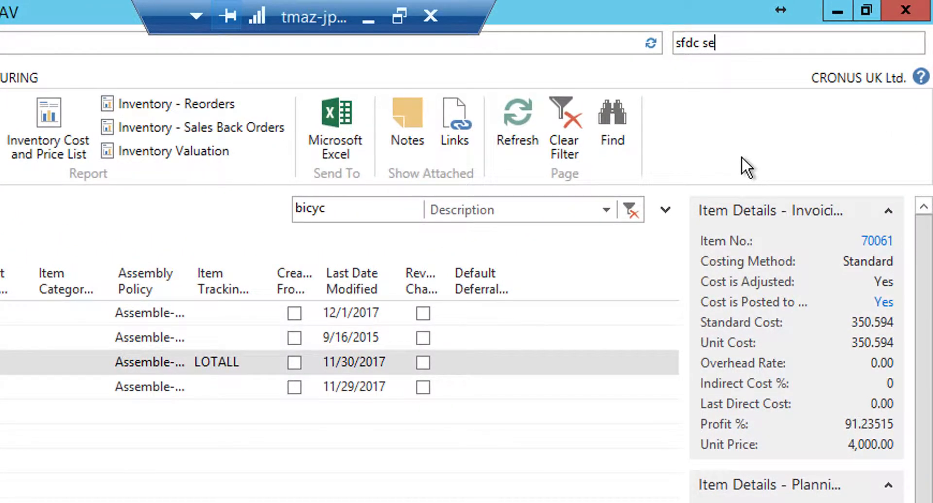
pyautogui.click(449, 78)
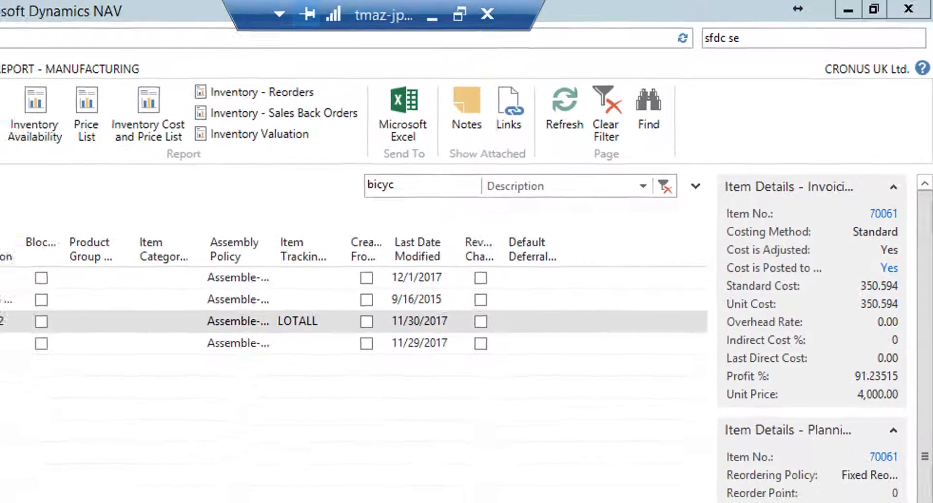
# - Examine the Component Lot Handling options in SFDC Setup and close the page
pyautogui.click(300, 12)
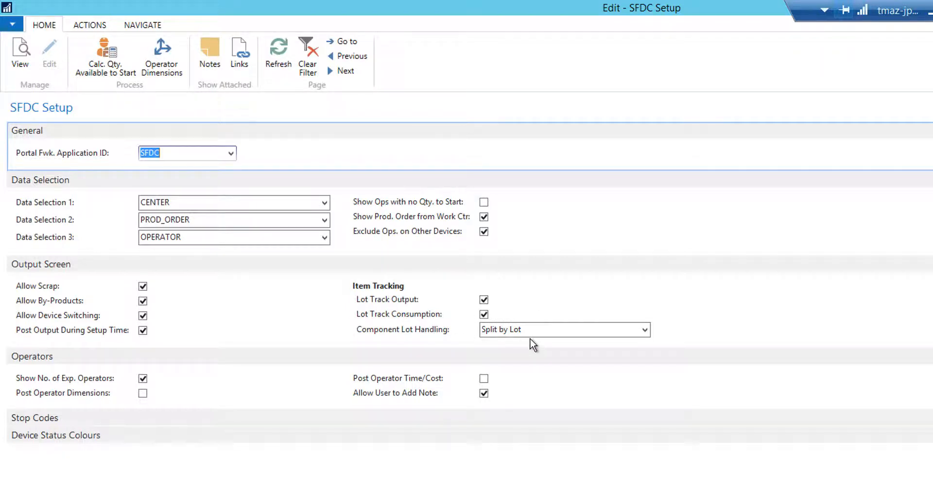
pyautogui.click(645, 330)
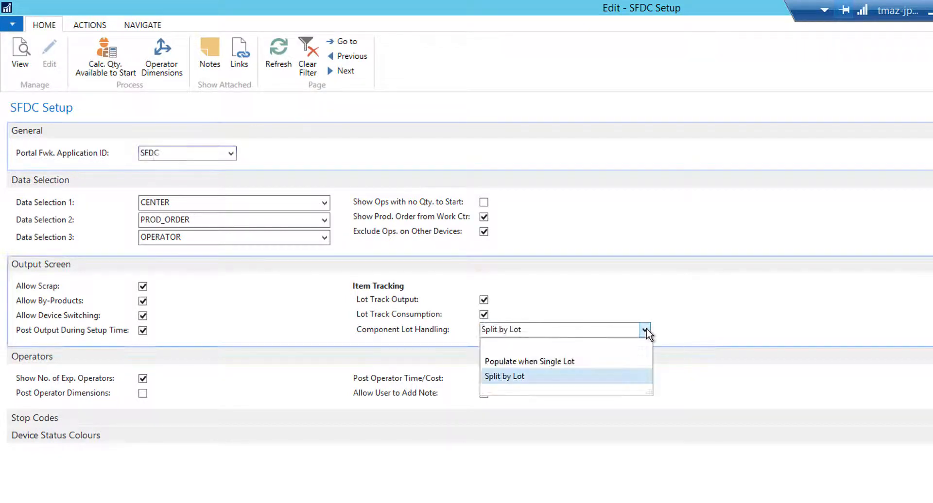
pyautogui.click(519, 349)
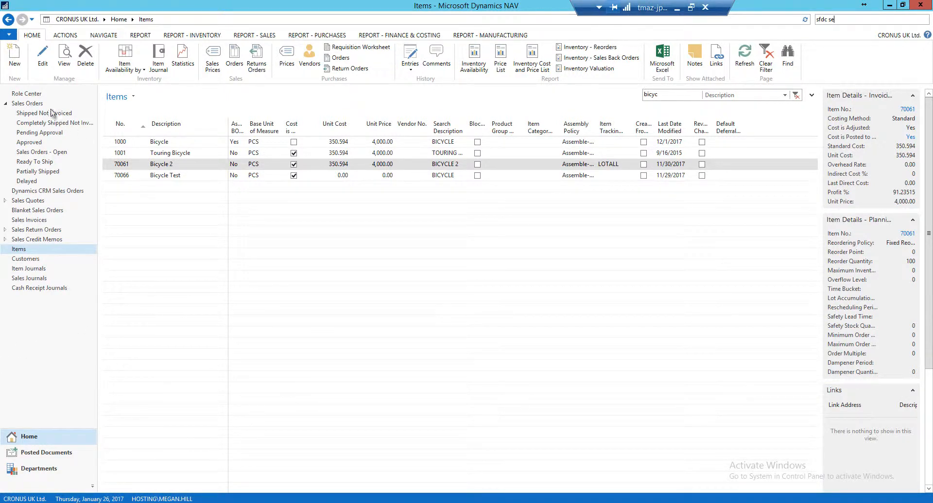
# - Create a new sales order for the customer Selangorian Ltd. and accept the credit limit check
pyautogui.click(29, 104)
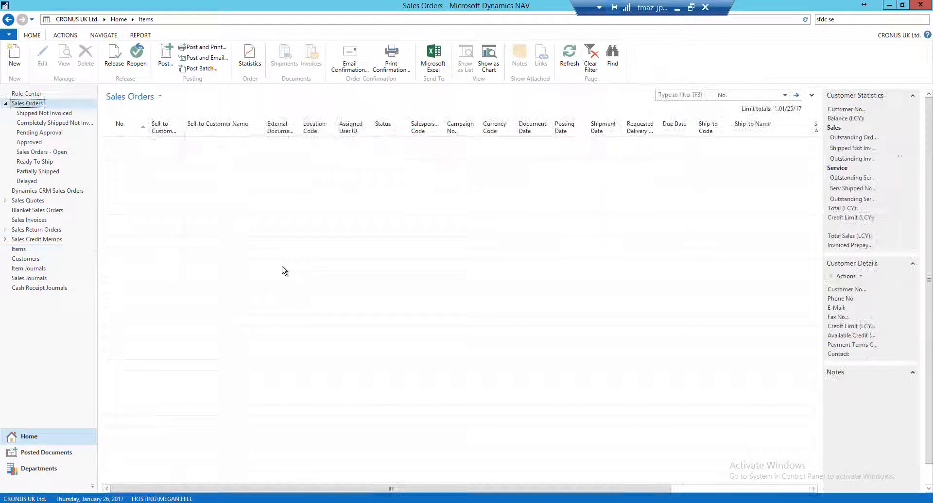
pyautogui.click(16, 65)
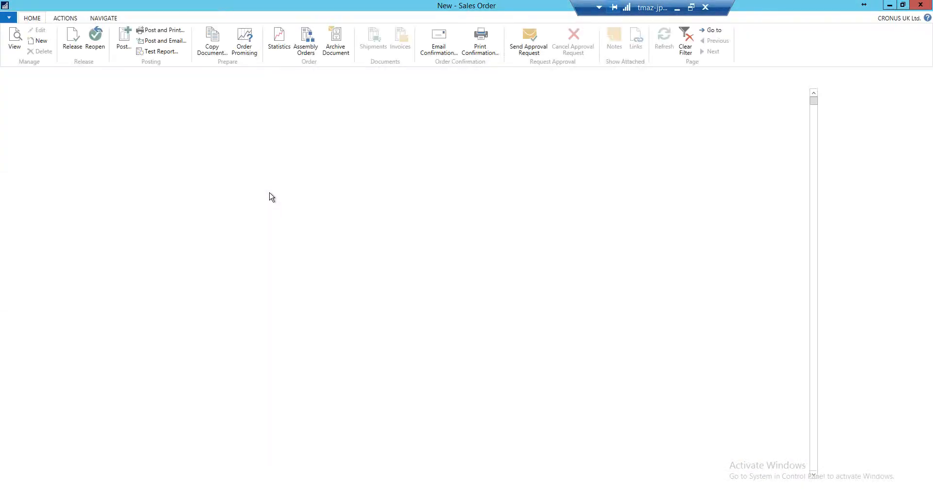
pyautogui.press('Tab')
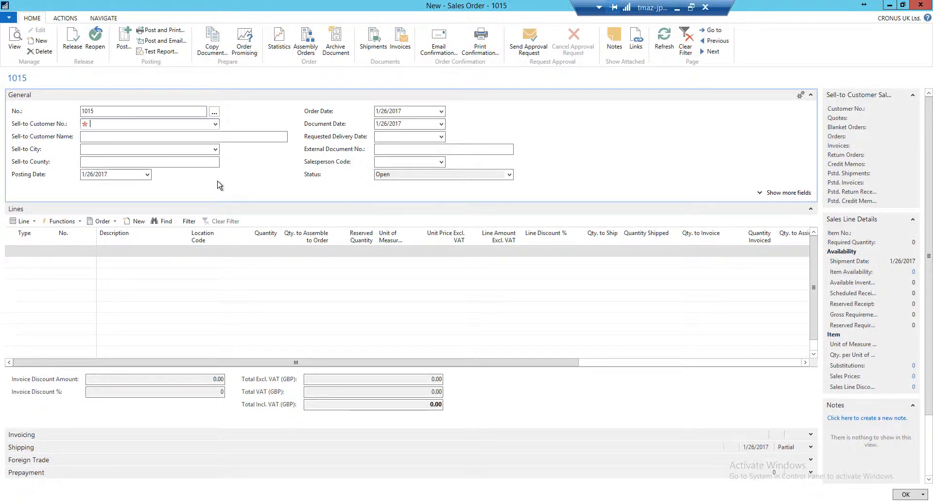
pyautogui.write('20000')
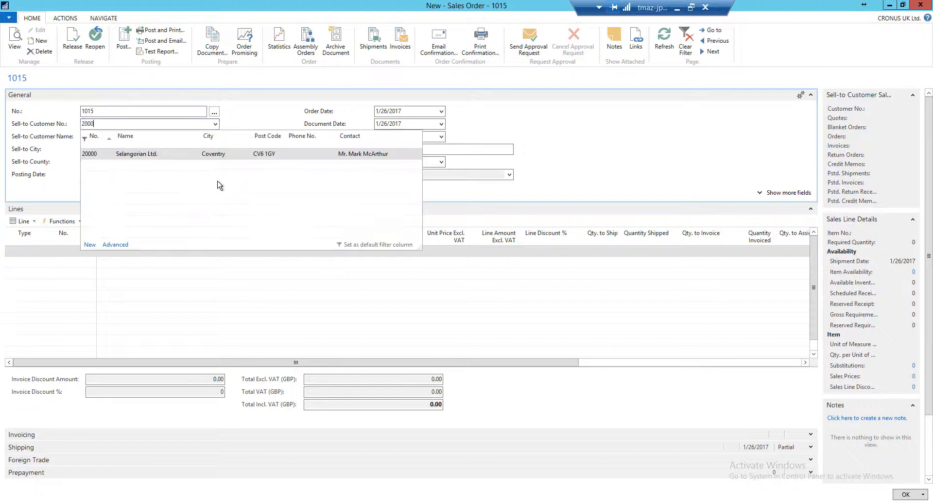
pyautogui.click(179, 155)
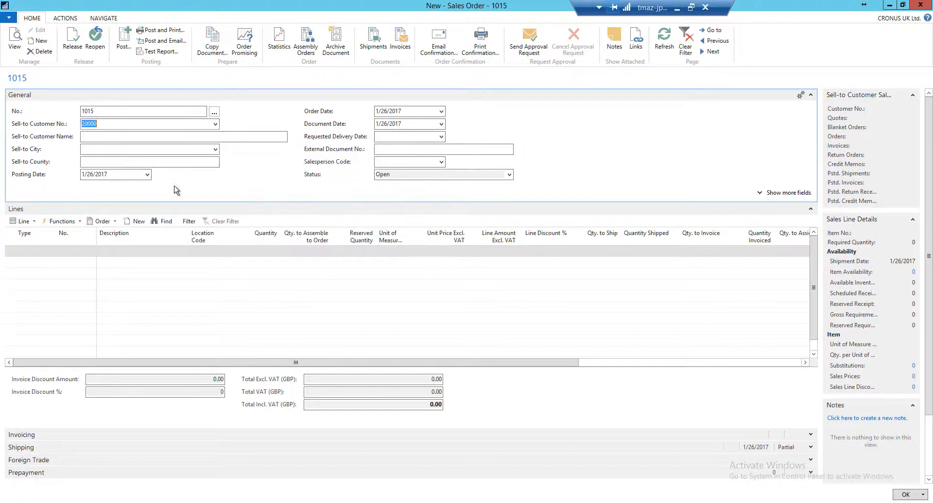
pyautogui.click(129, 162)
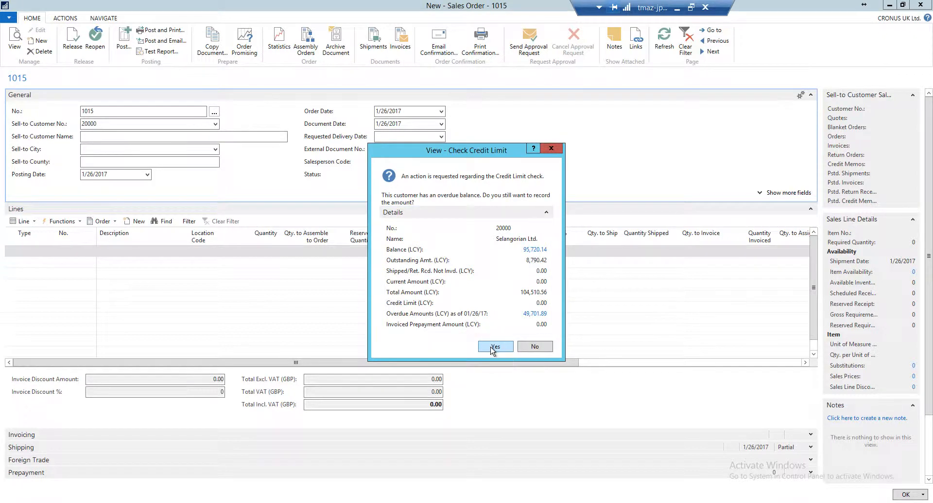
pyautogui.click(494, 347)
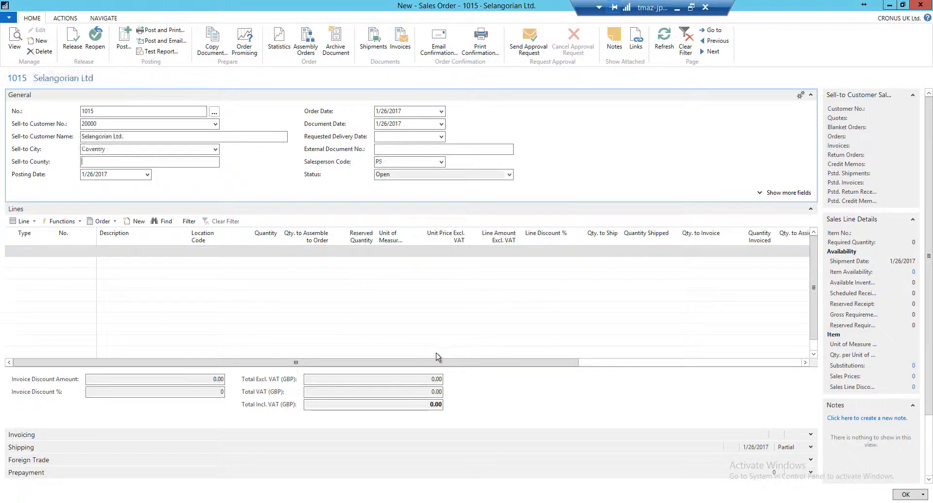
# - Add a sales line of type Item for Bicycle 2, item 70061
pyautogui.click(38, 251)
pyautogui.write('it')
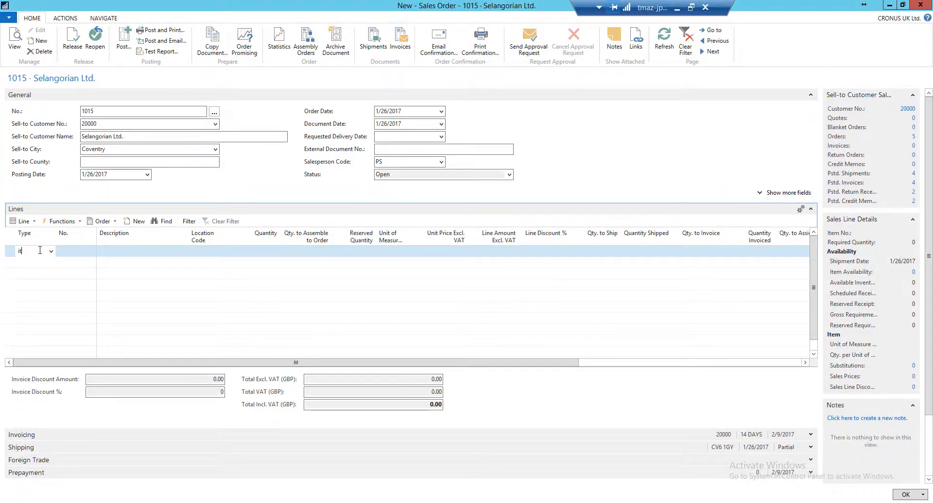
pyautogui.write('em')
pyautogui.press('Tab')
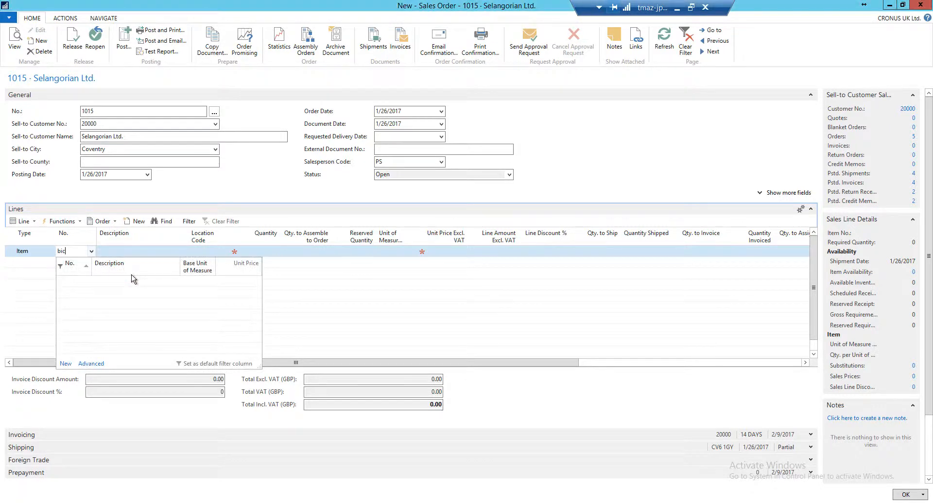
pyautogui.click(120, 293)
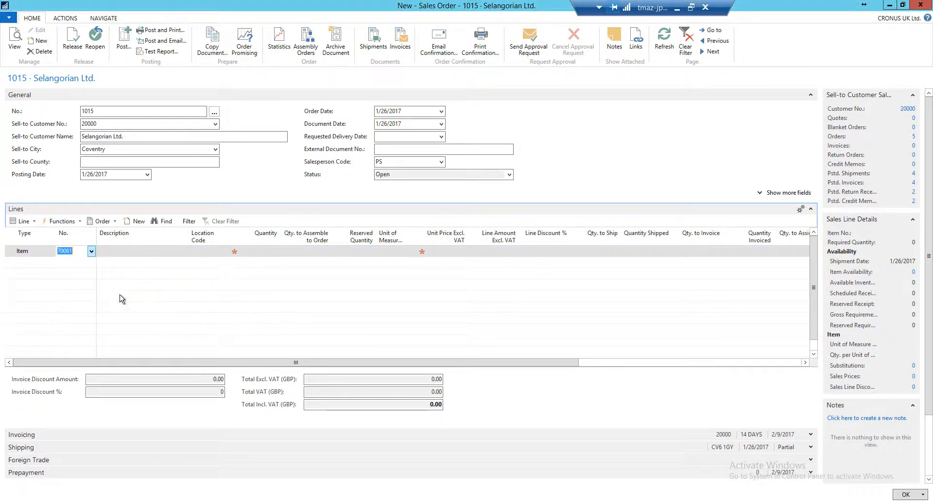
# - Set the Bicycle 2 line's location code to BLUE and its quantity to 50, accepting the availability check
pyautogui.click(205, 250)
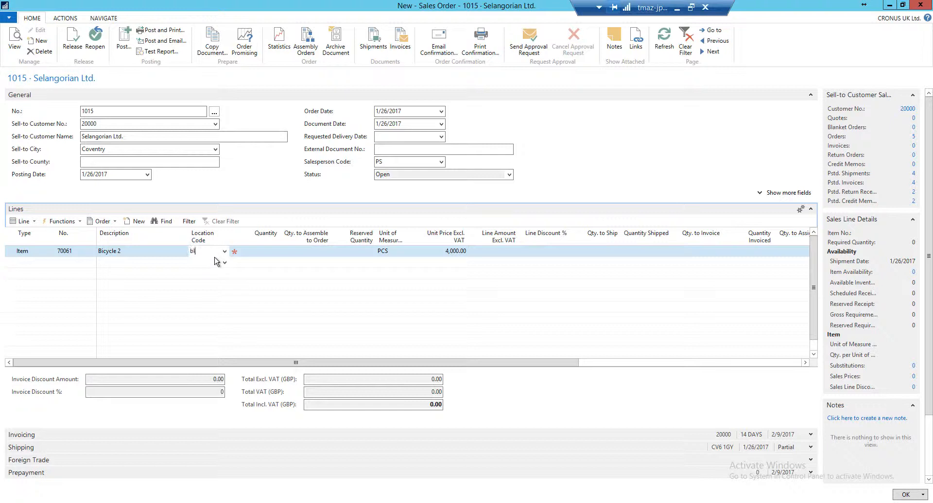
pyautogui.press('Tab')
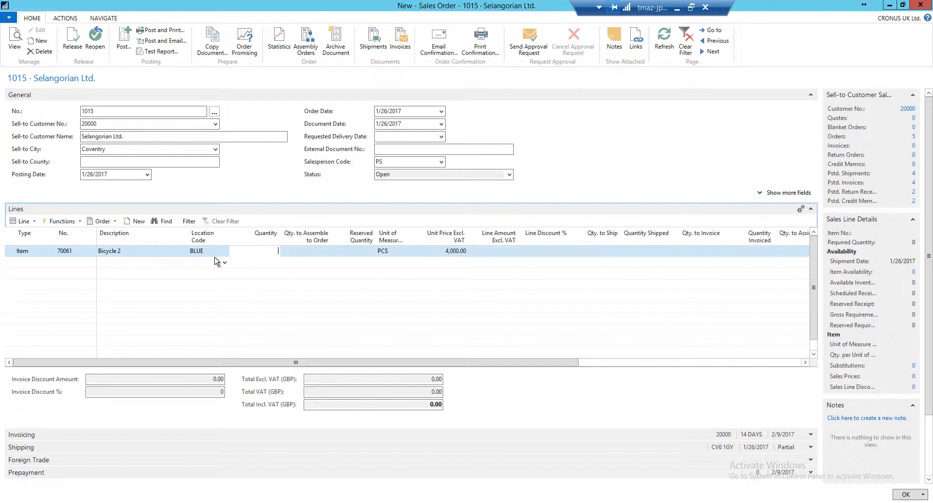
pyautogui.press('Tab')
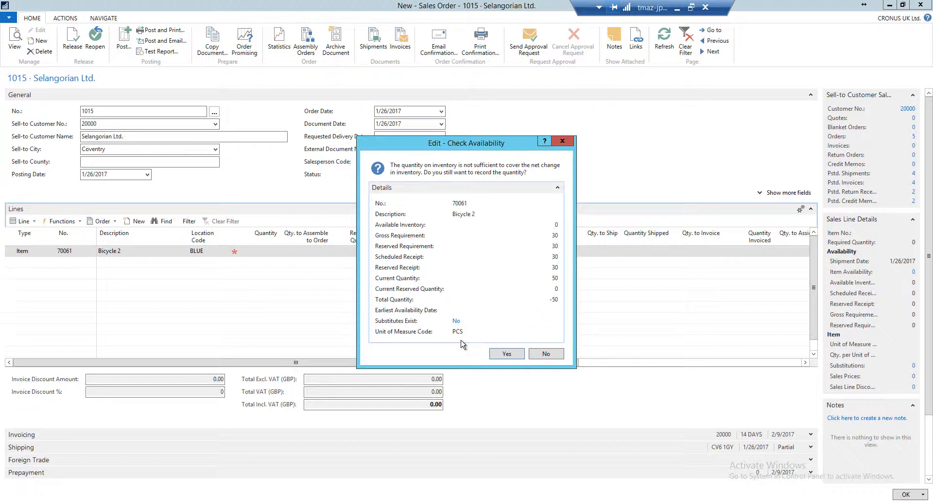
pyautogui.click(506, 354)
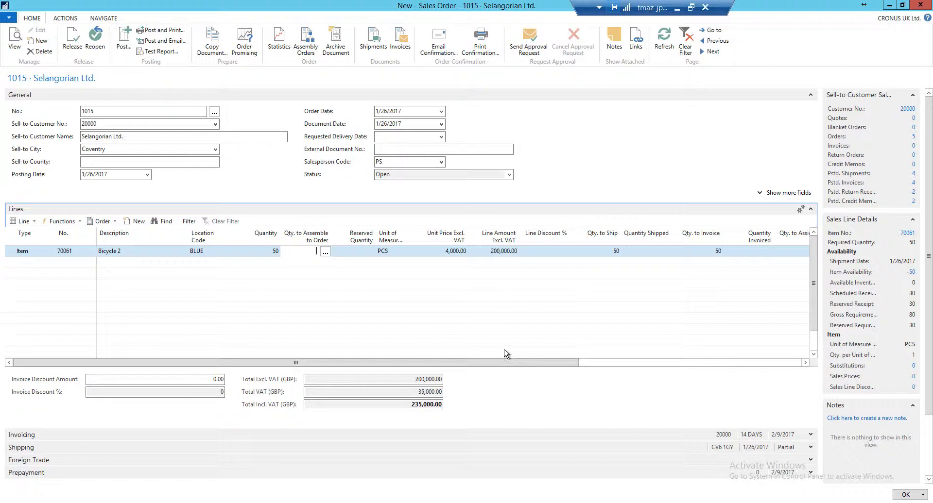
# - Assign a lot number to the Bicycle 2 line's item tracking and close it despite the availability warnings
pyautogui.click(26, 224)
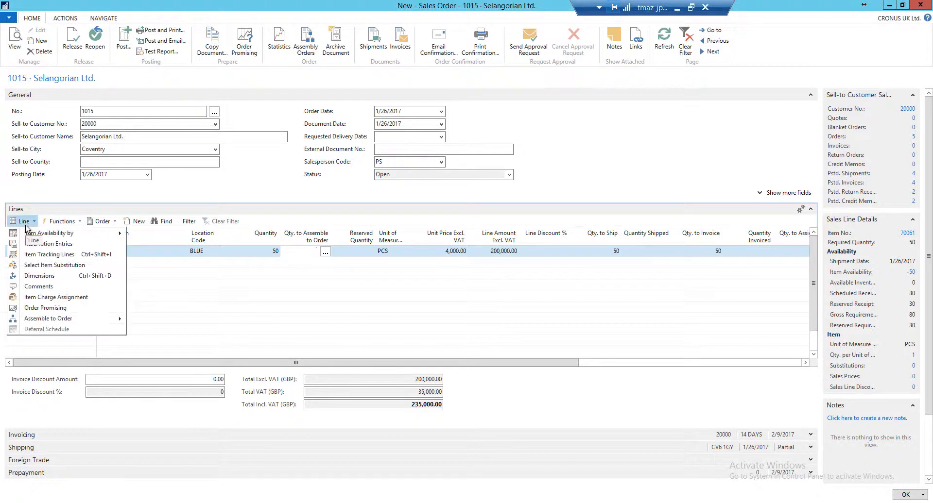
pyautogui.click(36, 254)
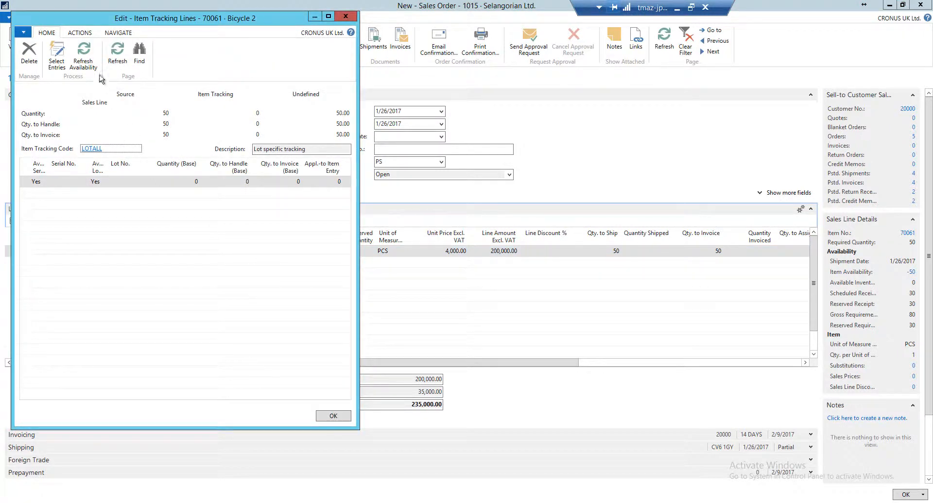
pyautogui.click(78, 33)
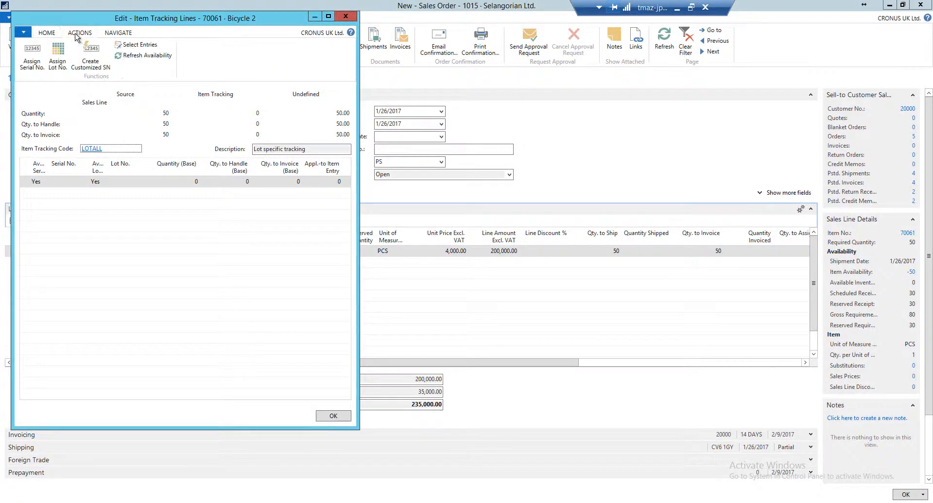
pyautogui.click(58, 56)
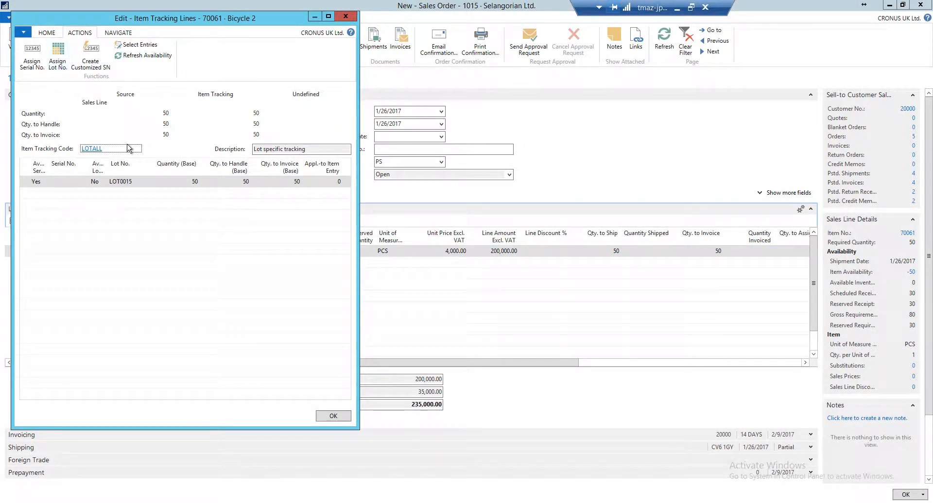
pyautogui.click(332, 415)
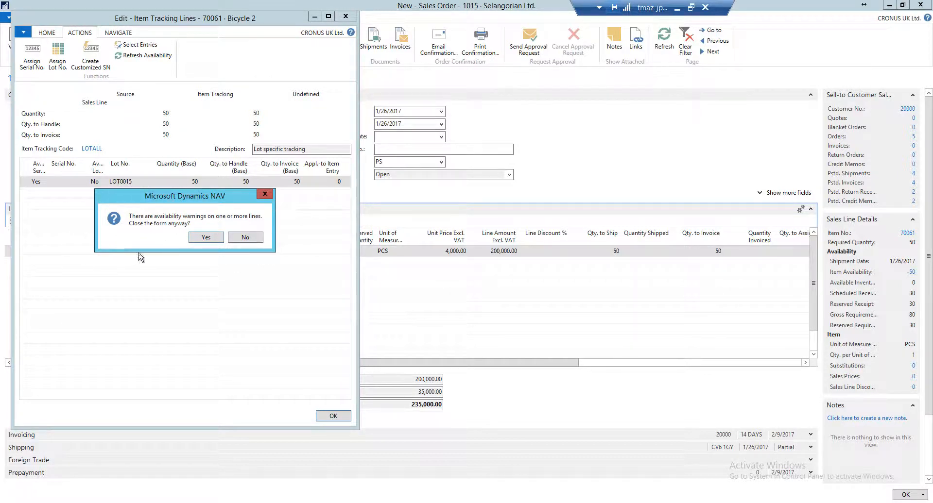
pyautogui.click(195, 239)
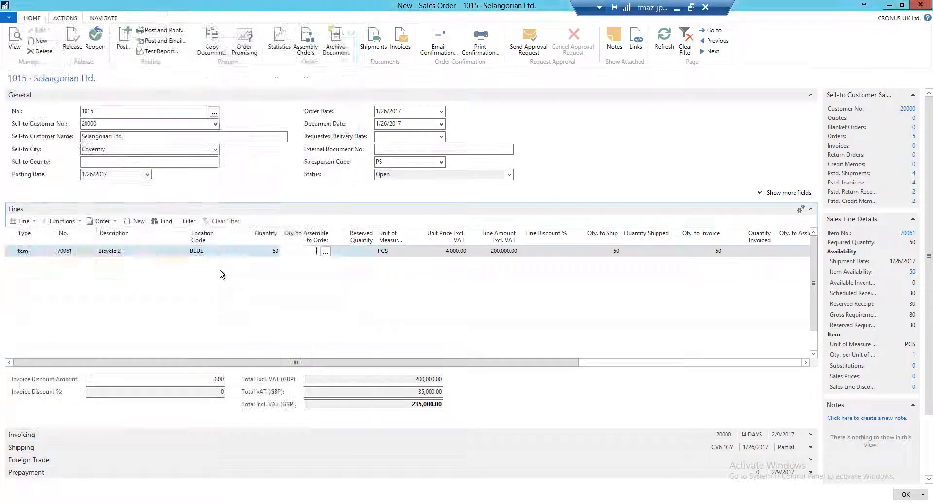
# - Create a production order from the sales order's planning with status Released and order type Item Order
pyautogui.click(68, 21)
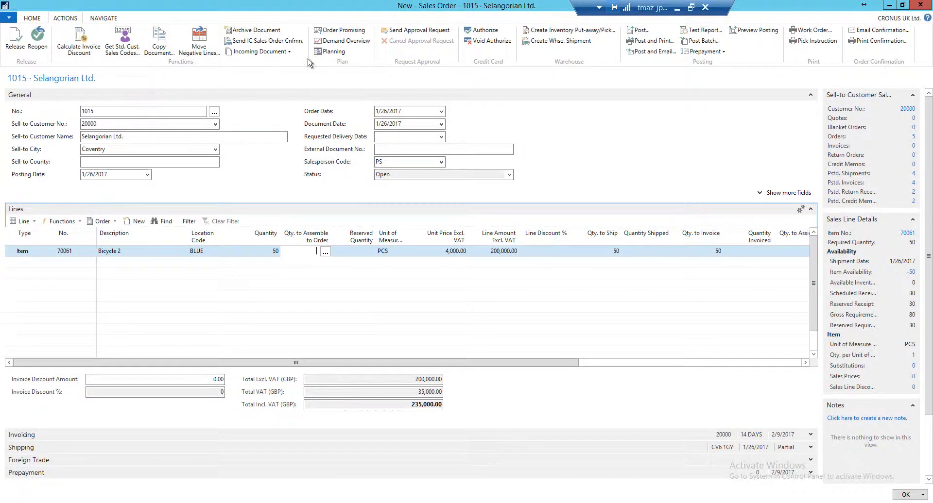
pyautogui.click(332, 51)
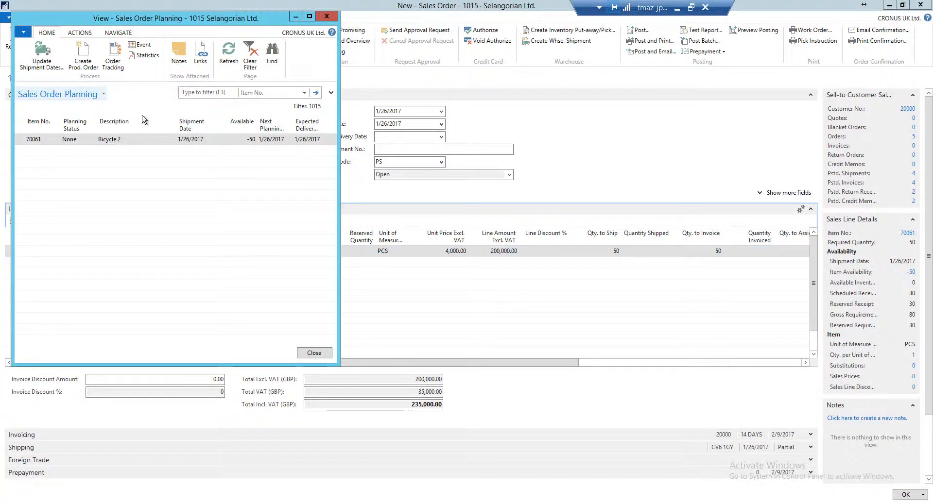
pyautogui.click(82, 61)
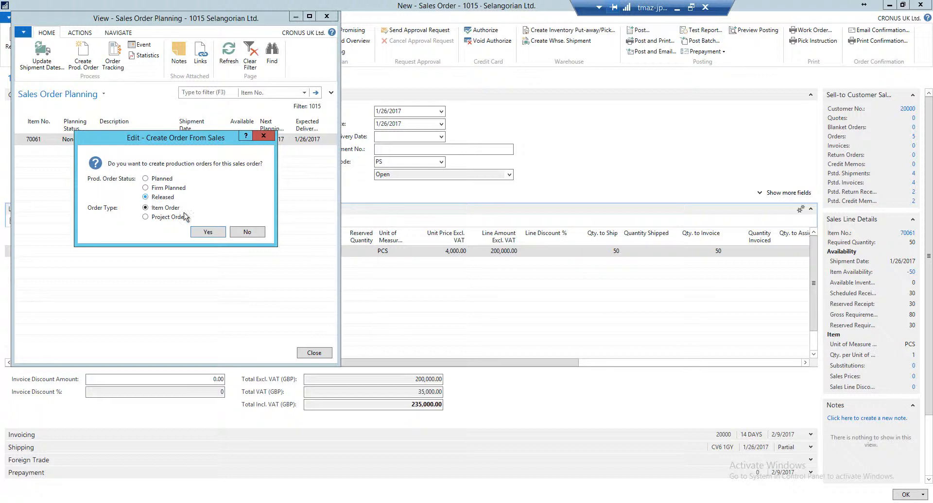
pyautogui.click(220, 236)
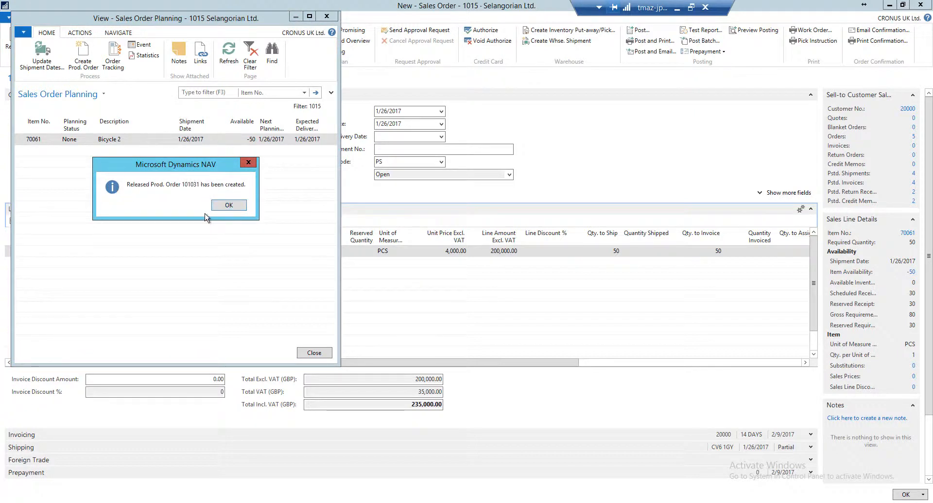
# - Dismiss the creation notice and close the sales order planning and the sales order
pyautogui.click(222, 206)
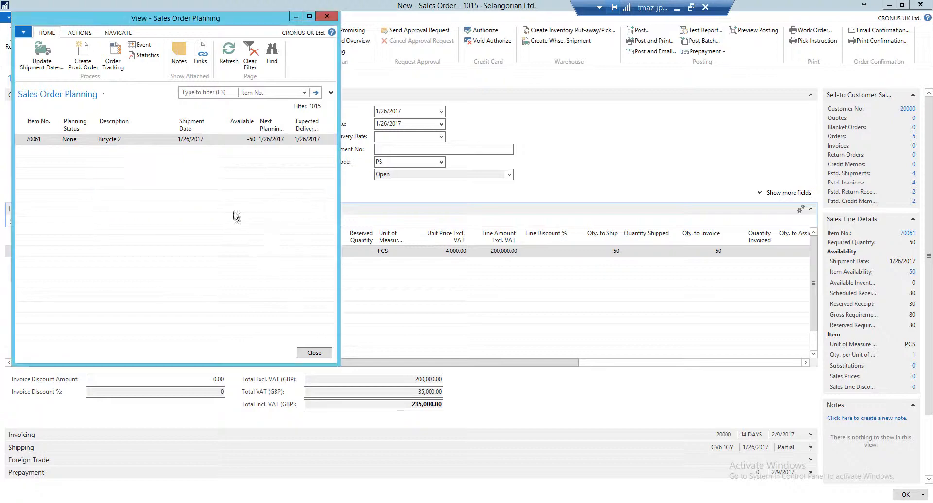
pyautogui.click(314, 353)
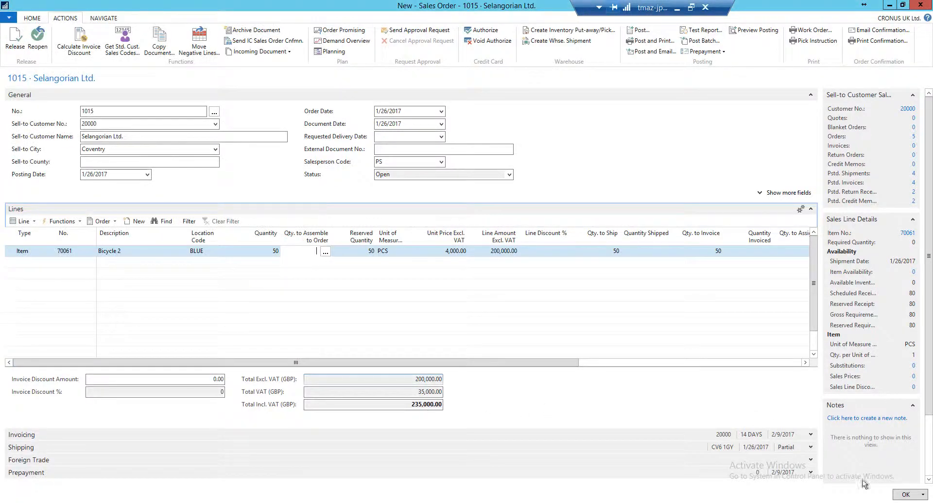
pyautogui.press('Escape')
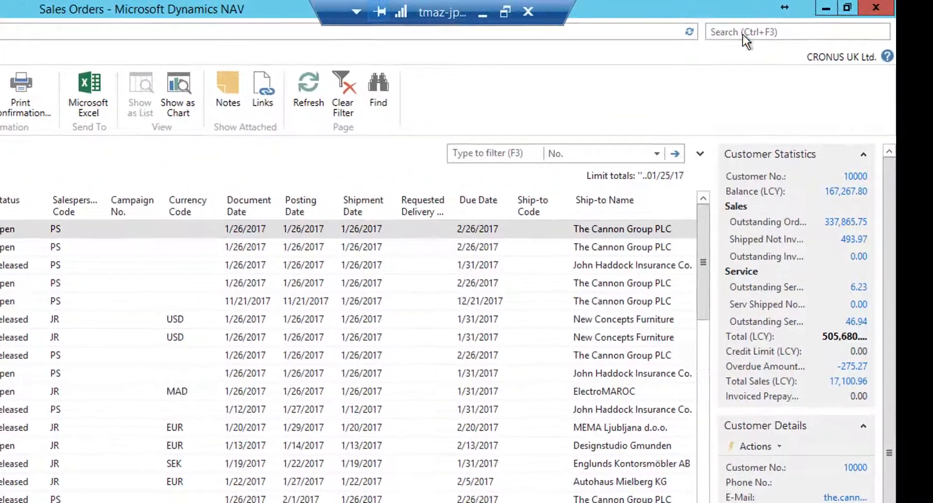
# - Open the Released Prod. Orders list under Warehouse Orders & Contacts and select the Bicycle 2 order for 50
pyautogui.click(823, 24)
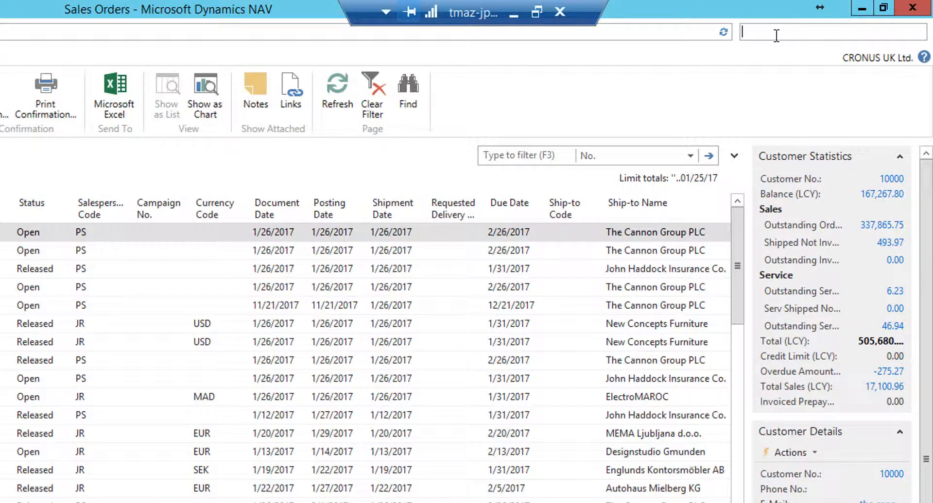
pyautogui.write('released prod')
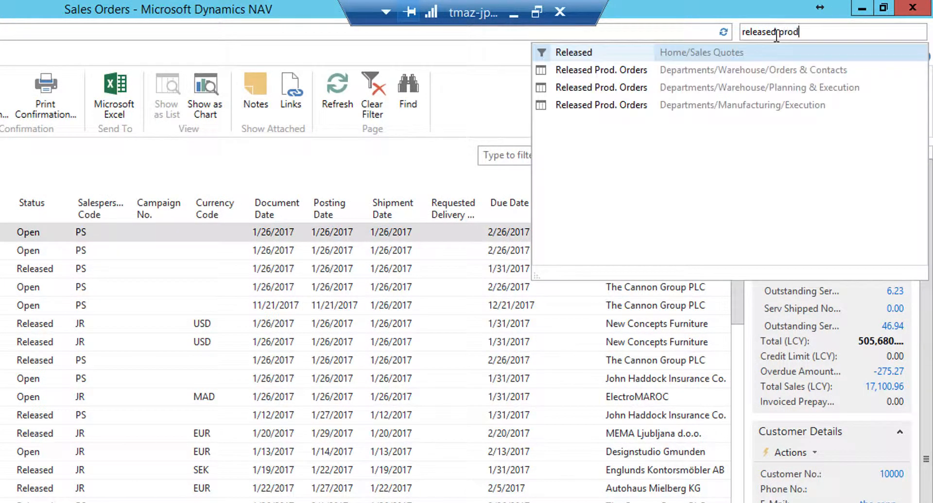
pyautogui.click(630, 71)
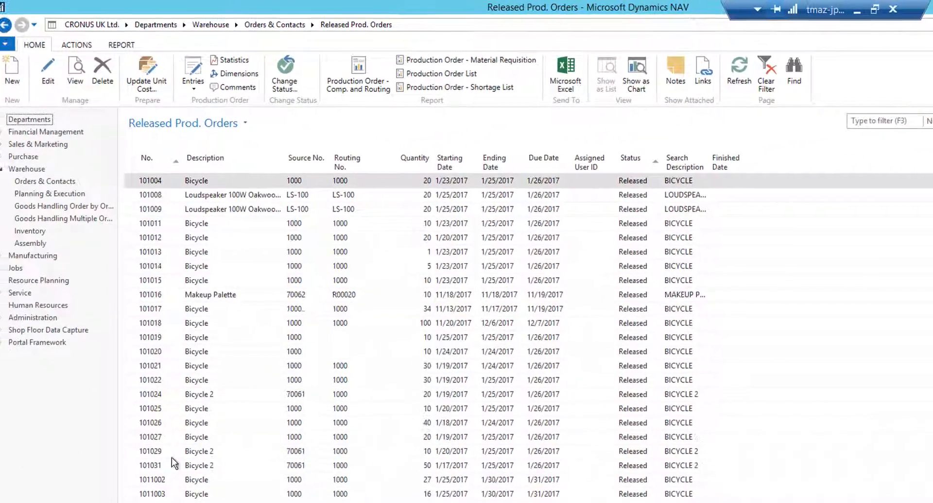
pyautogui.click(223, 463)
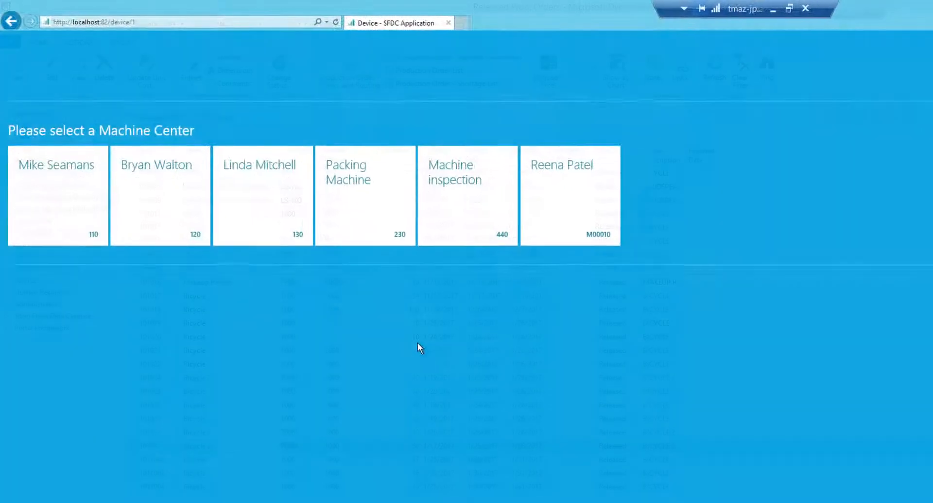
# - In the SFDC Application, select machine center 130, the Wheel assembly line of the 50-piece Bicycle 2 order, and operator OP21
pyautogui.click(250, 233)
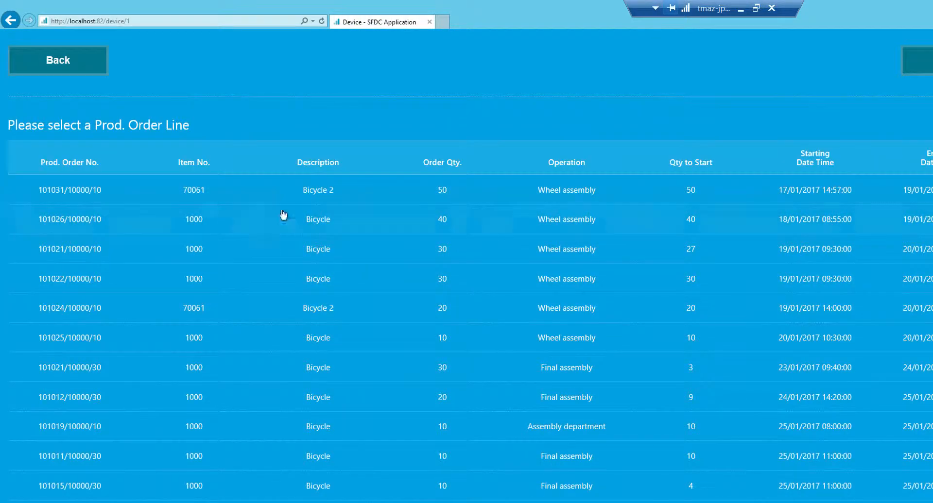
pyautogui.click(368, 201)
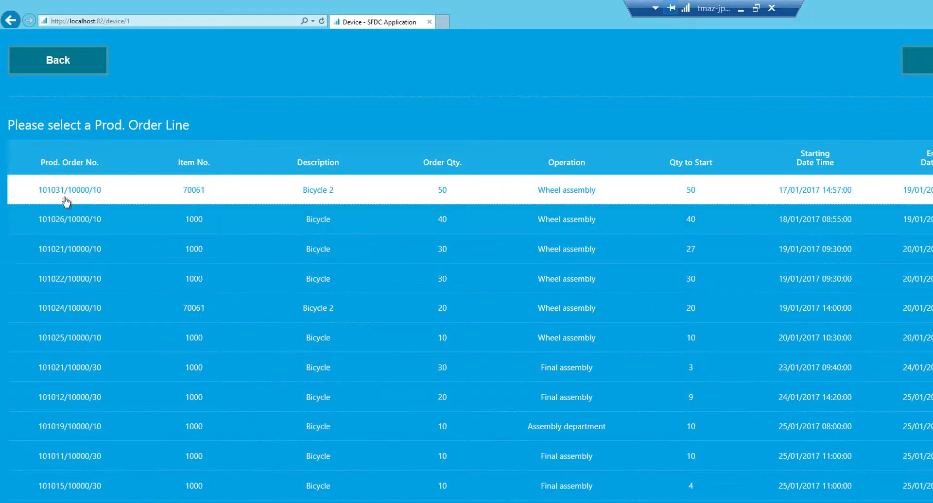
pyautogui.click(58, 202)
pyautogui.click(917, 67)
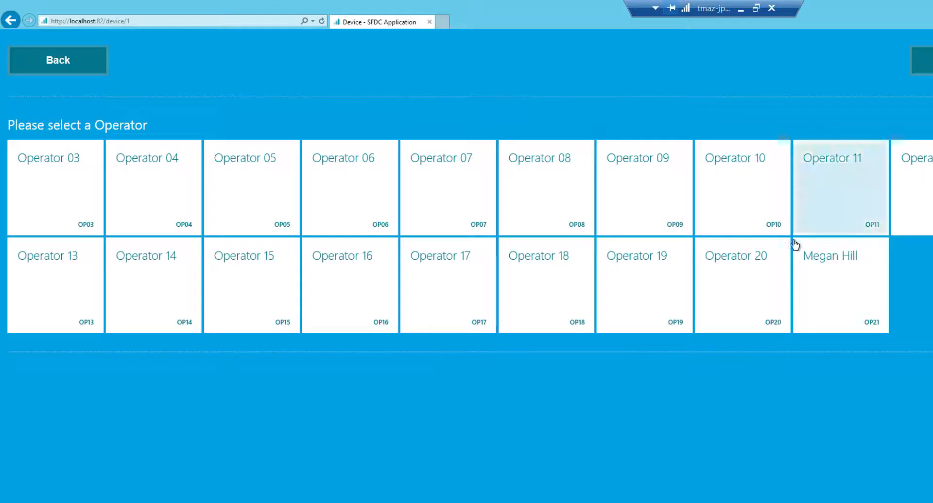
pyautogui.click(875, 278)
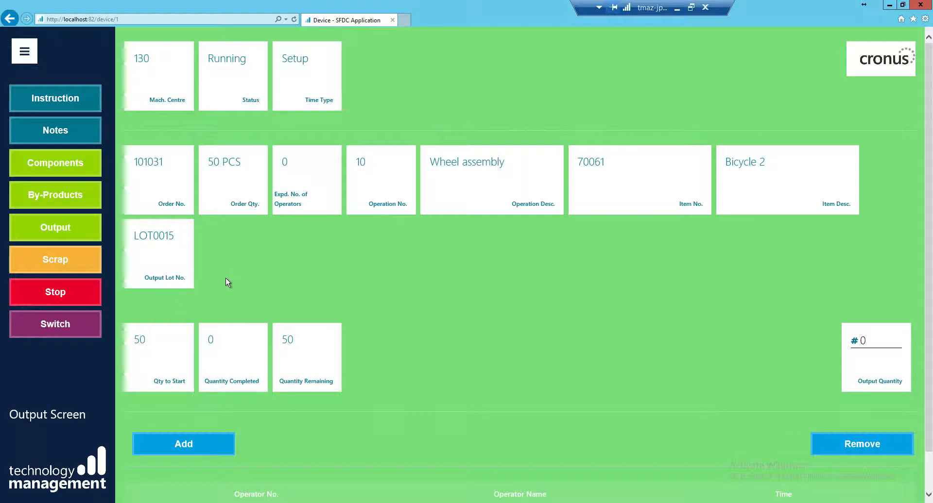
# - Open the order's components, start on Front Wheel 2's lot number, and look up its lots in the item card's tracking entries
pyautogui.click(48, 164)
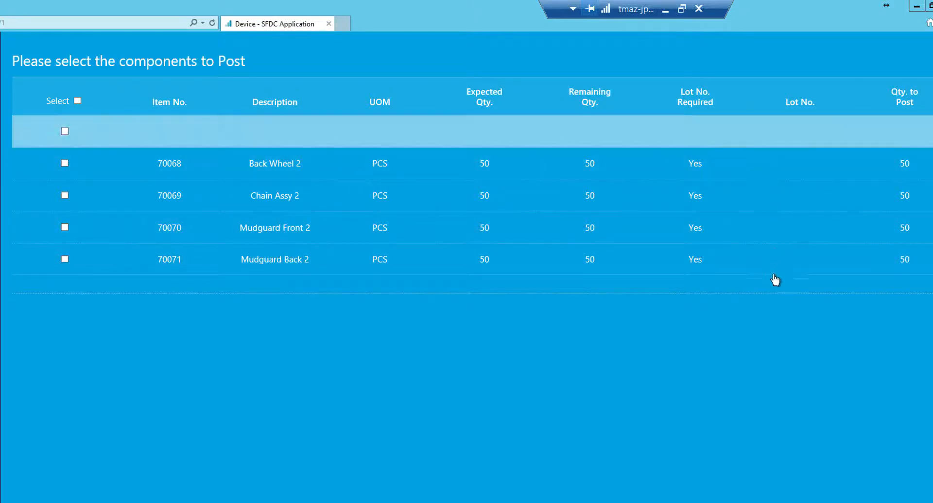
pyautogui.click(772, 136)
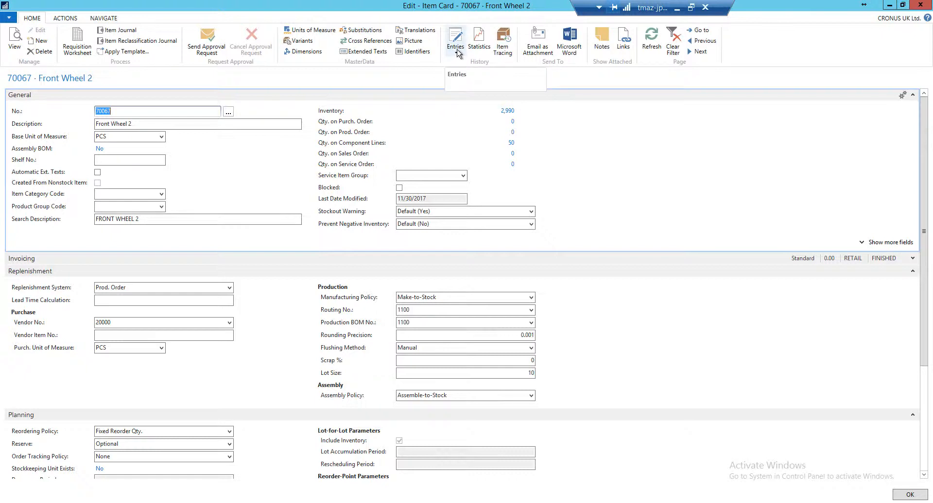
pyautogui.click(457, 52)
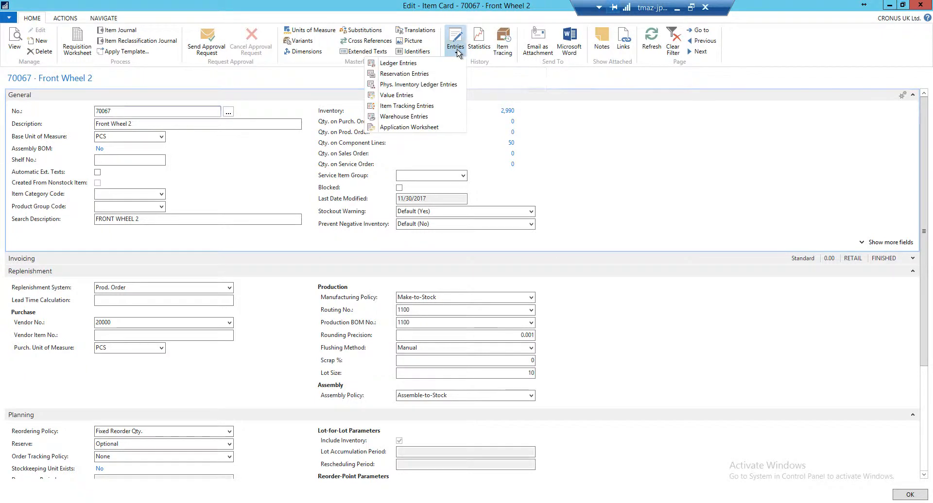
pyautogui.click(399, 105)
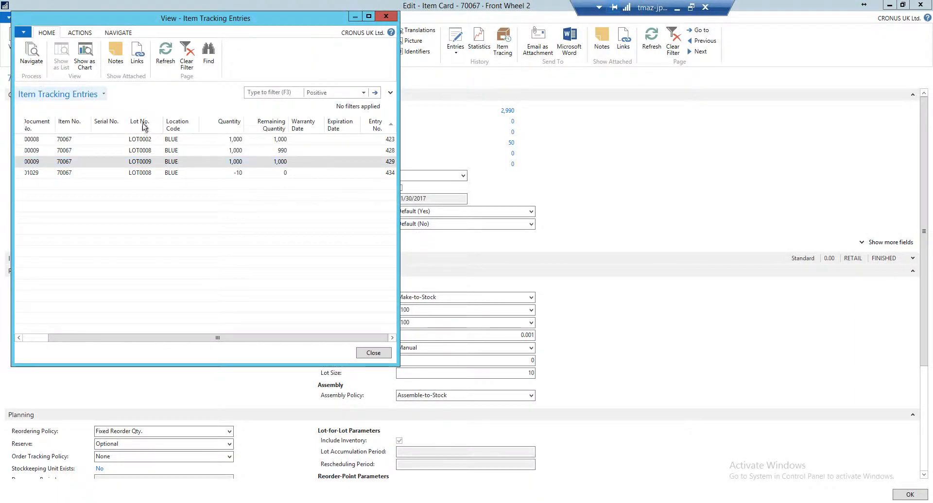
pyautogui.click(157, 141)
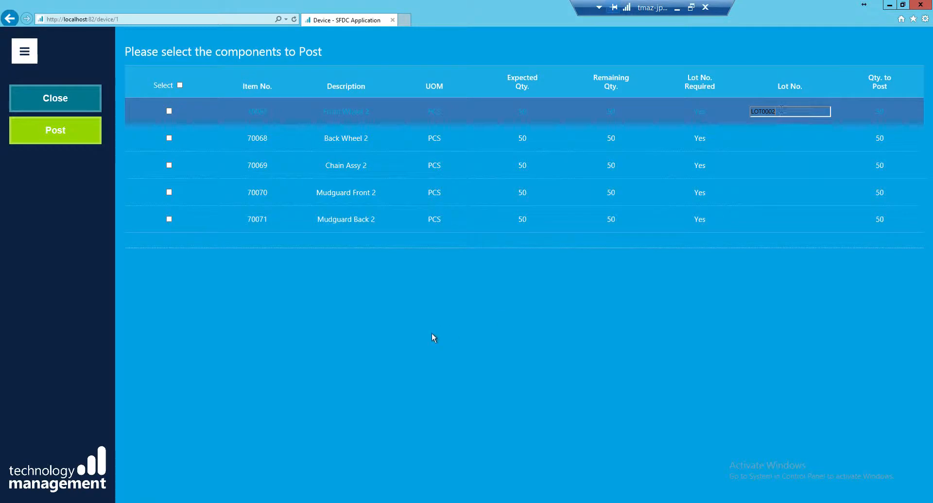
# - Post the Front Wheel 2 component with lot number LOT0002 and reopen the component list
pyautogui.click(169, 111)
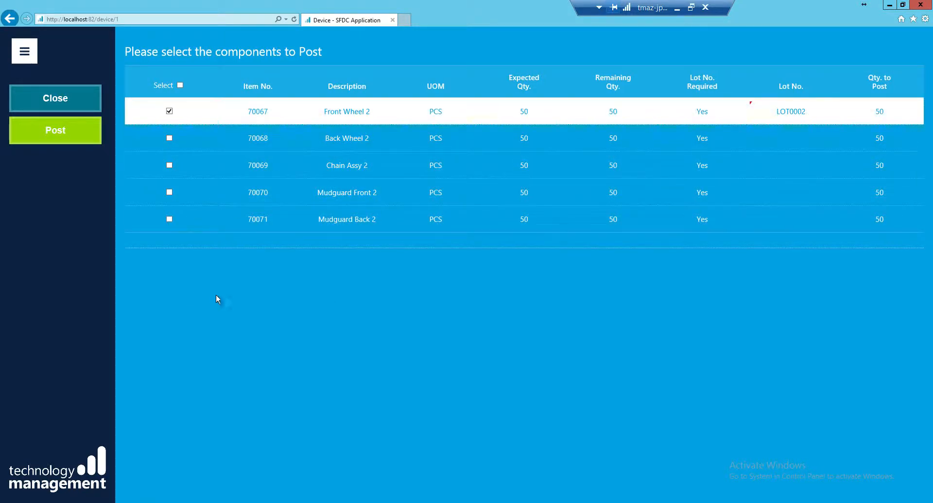
pyautogui.click(71, 137)
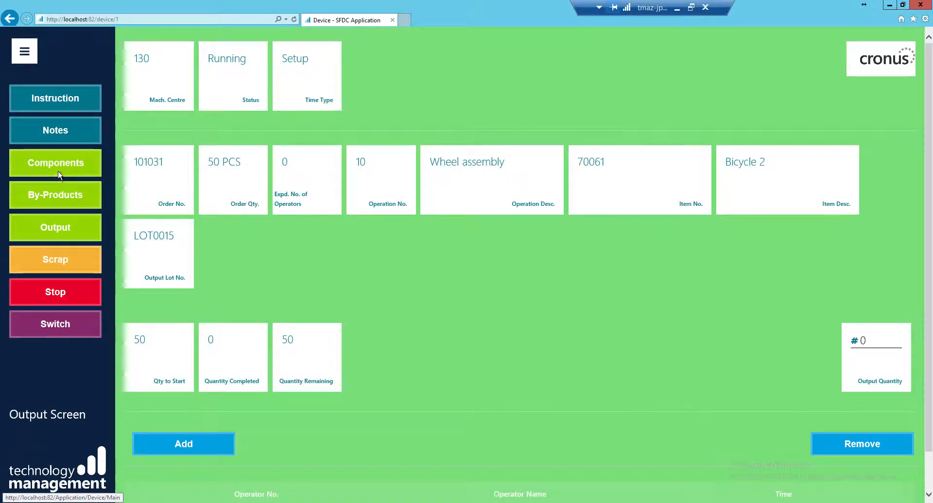
pyautogui.click(59, 174)
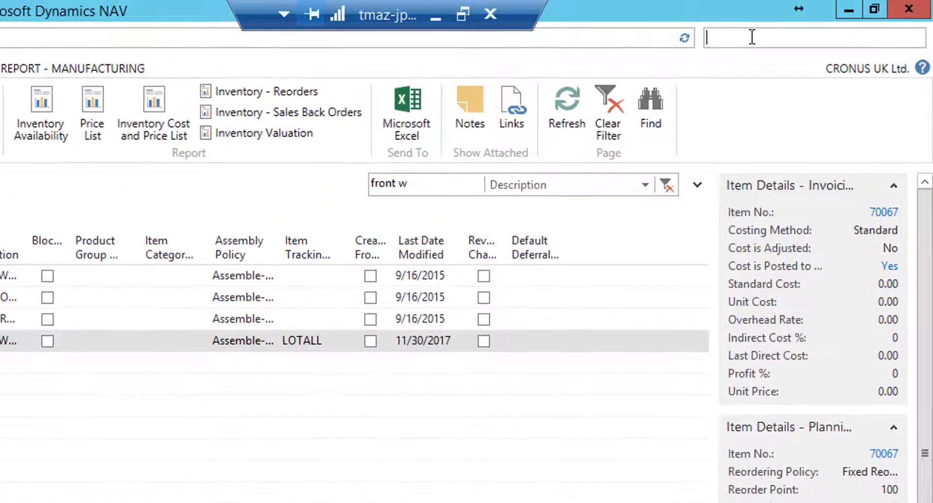
# - Set Component Lot Handling to Populate when Single Lot in Dynamics NAV's SFDC Setup
pyautogui.write('sfdc se')
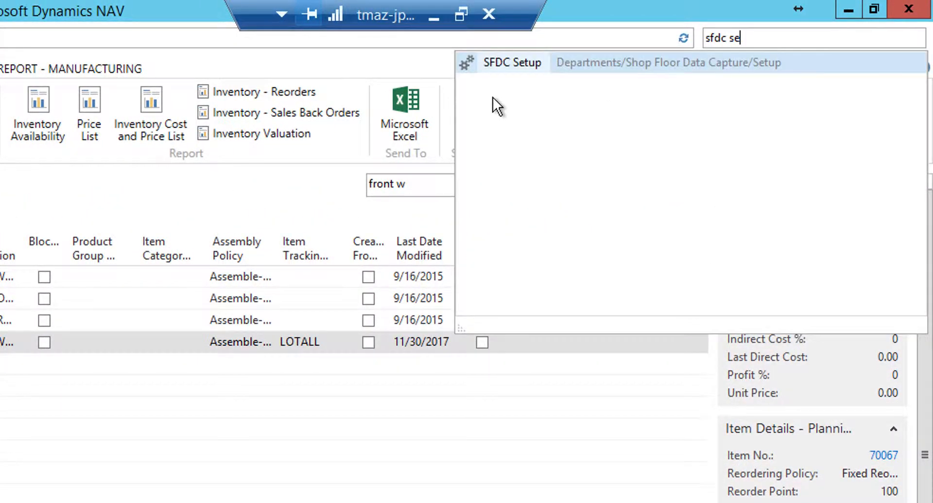
pyautogui.click(496, 63)
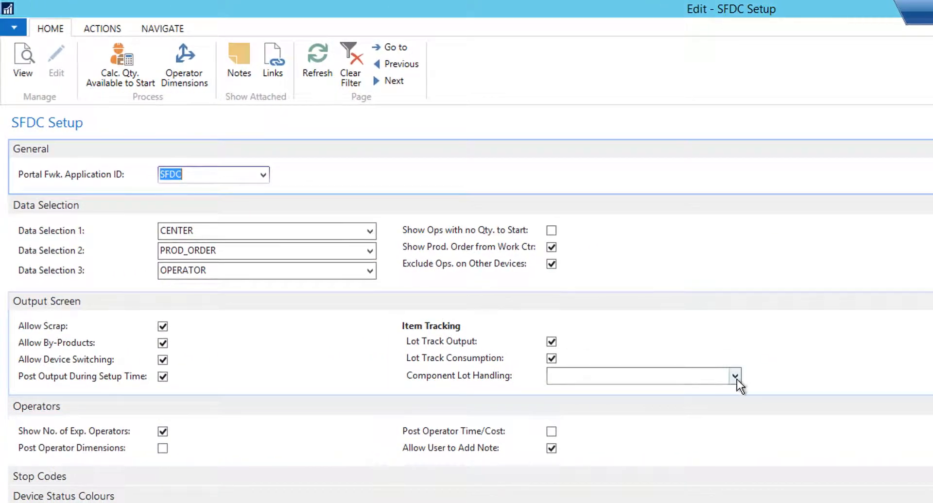
pyautogui.click(735, 376)
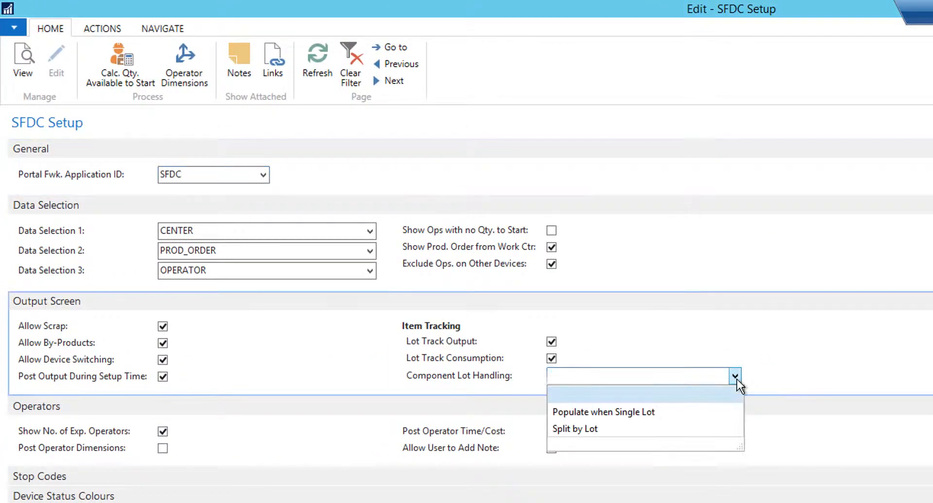
pyautogui.click(615, 413)
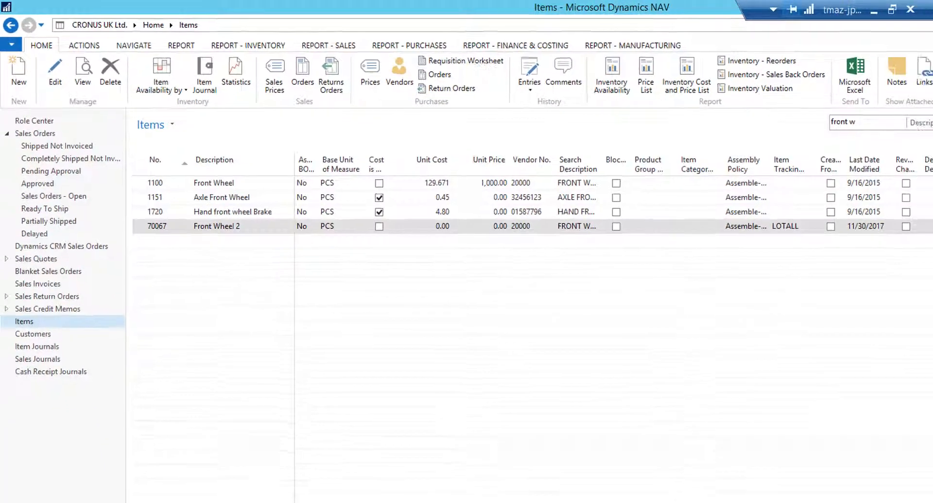
# - Open the released 50-piece Bicycle 2 production order and display its line's components
pyautogui.write('released')
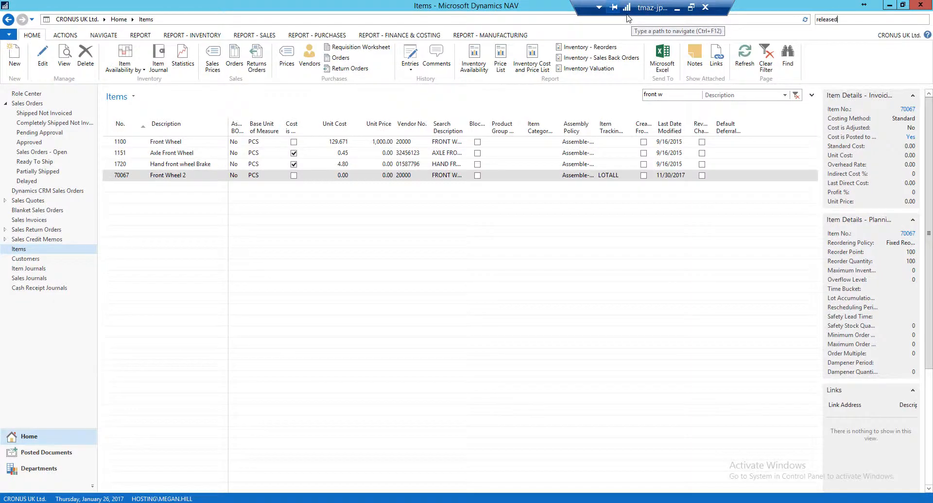
pyautogui.click(722, 45)
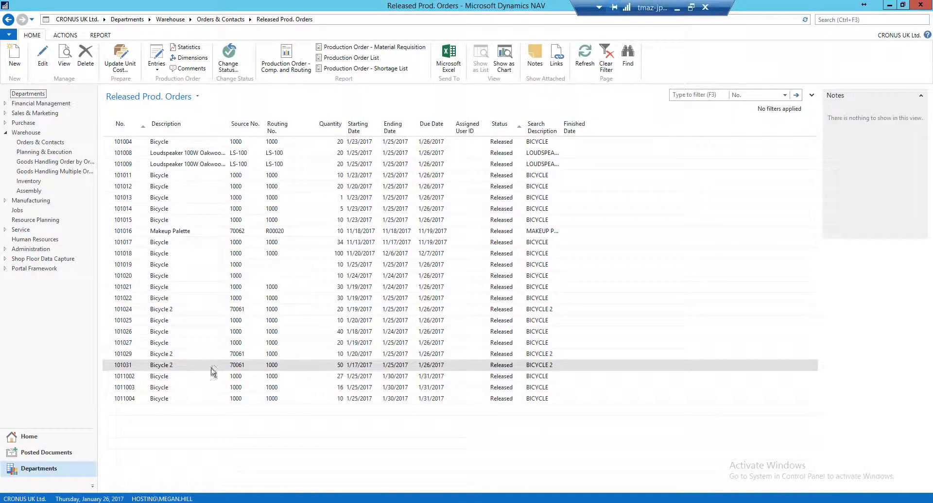
pyautogui.click(153, 369)
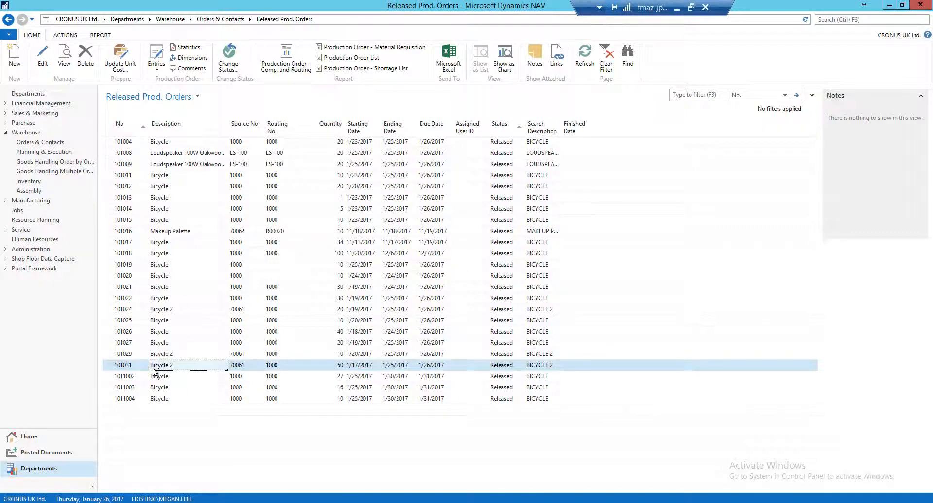
pyautogui.doubleClick(154, 372)
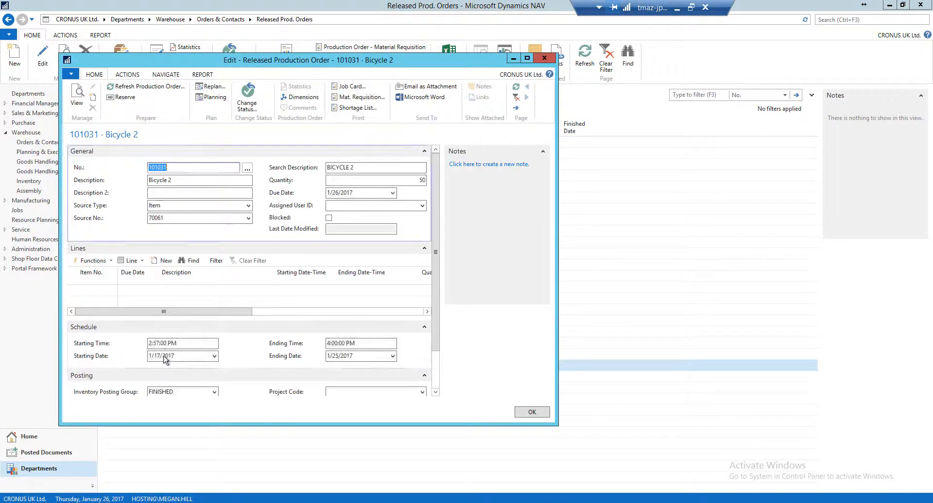
pyautogui.click(131, 261)
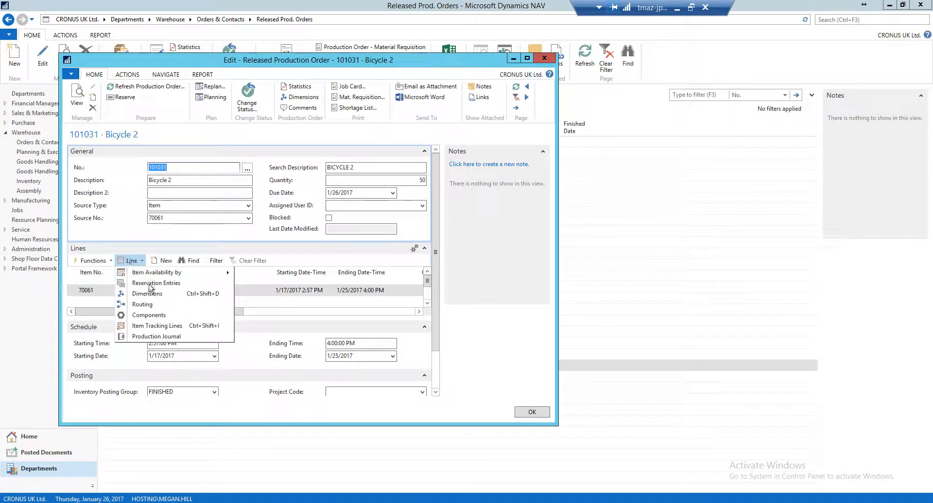
pyautogui.click(153, 315)
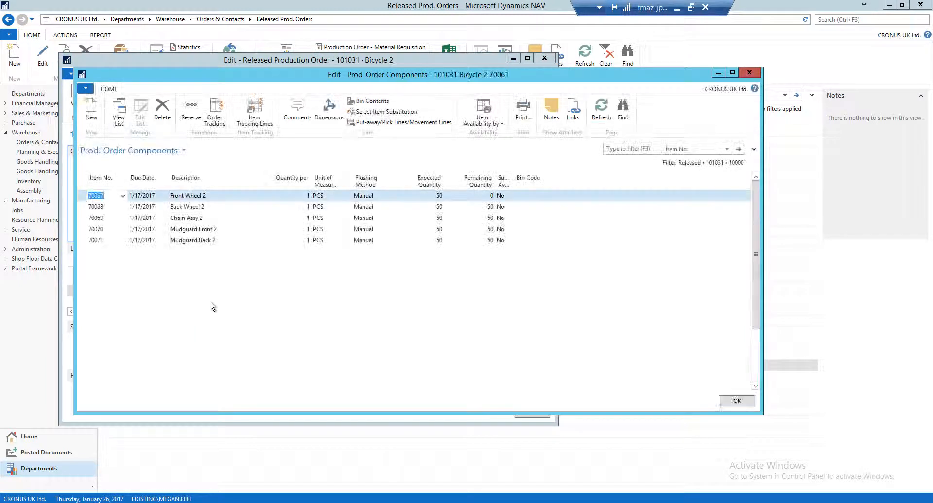
# - Assign lot LOT0003 with quantity 50 to the Back Wheel 2 component in its item tracking lines
pyautogui.click(199, 207)
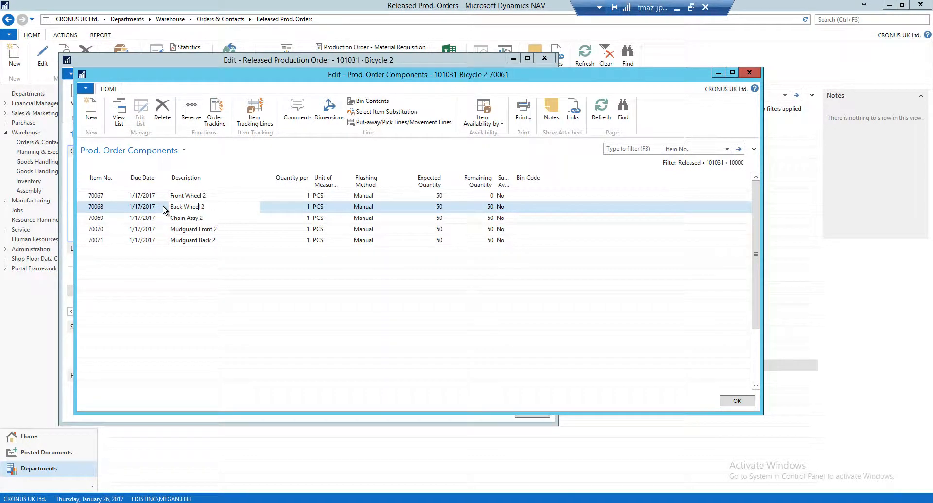
pyautogui.click(249, 120)
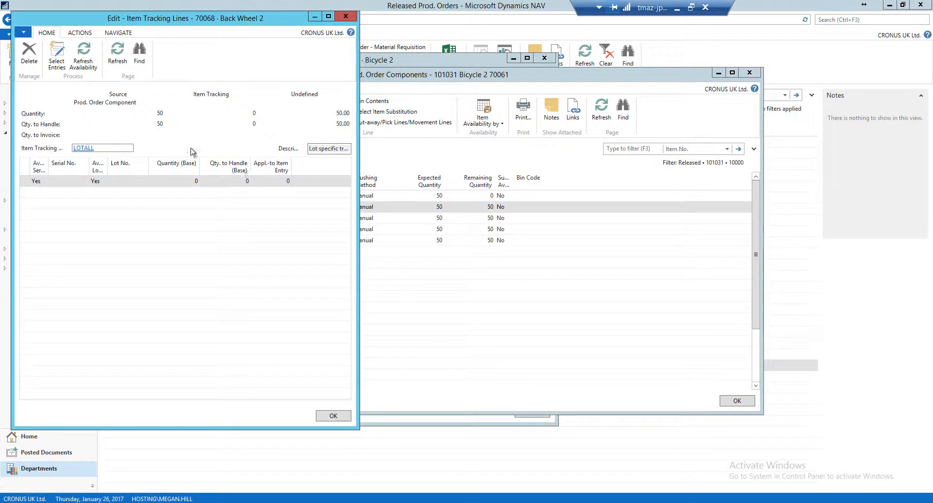
pyautogui.click(127, 182)
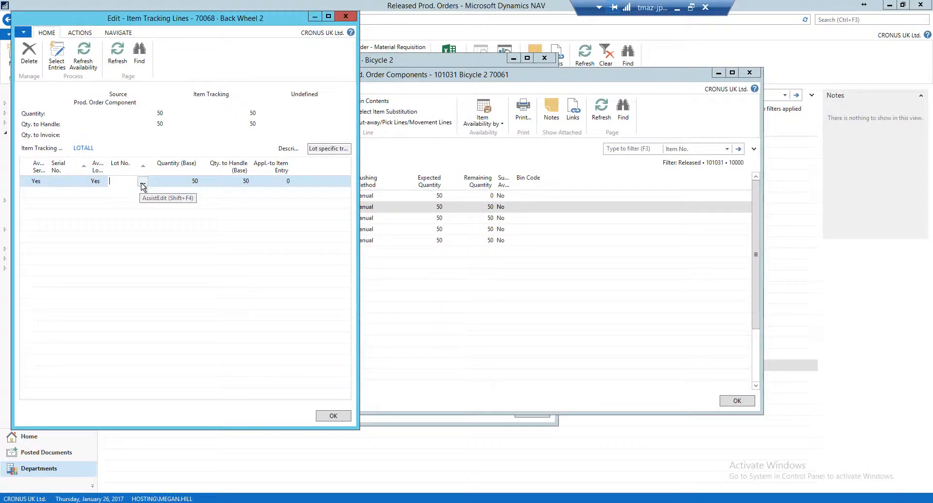
pyautogui.click(143, 182)
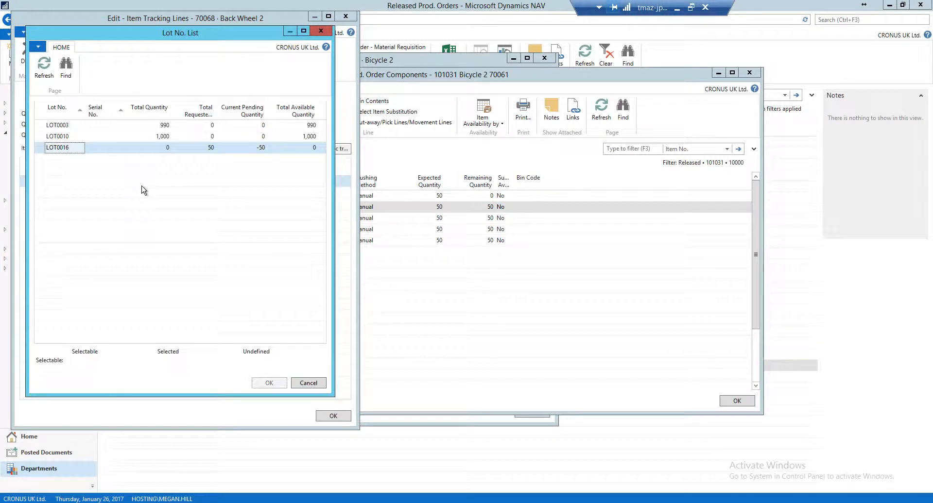
pyautogui.click(201, 127)
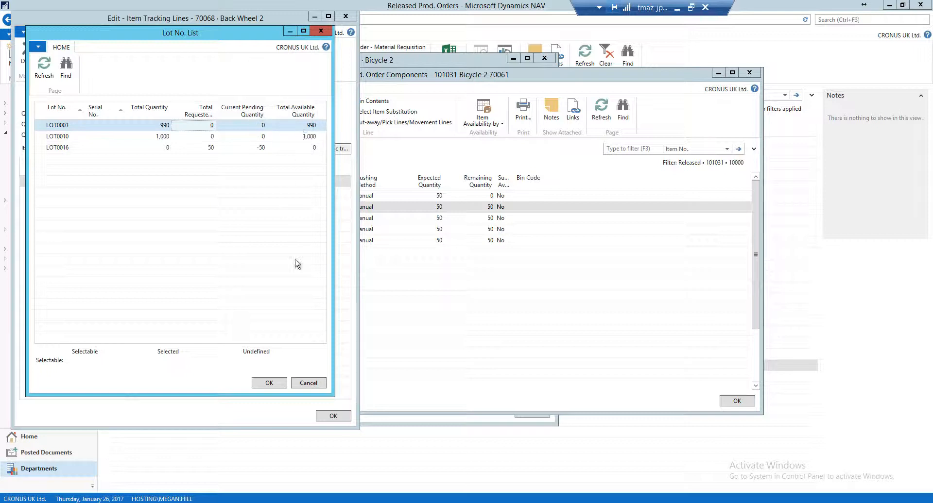
pyautogui.click(269, 383)
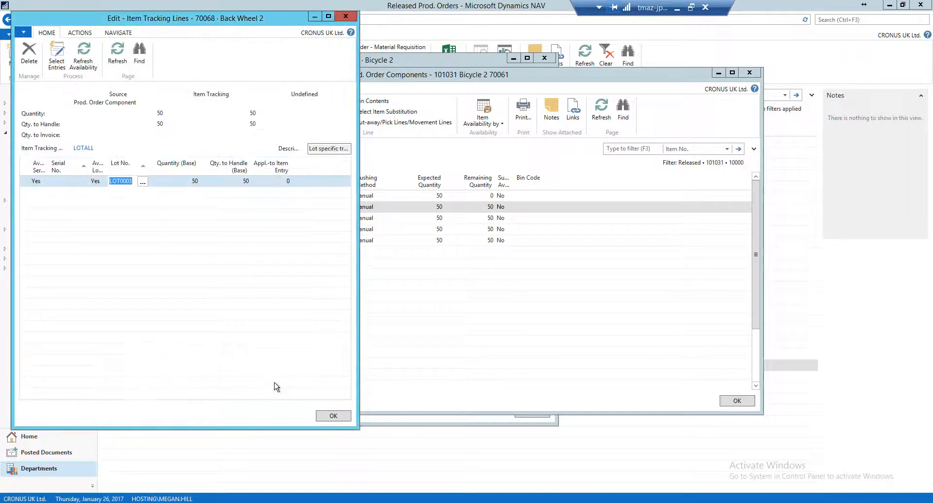
# - Apply the Back Wheel 2 lot tracking line to the item ledger entry from document T00008 and close the tracking lines
pyautogui.click(280, 182)
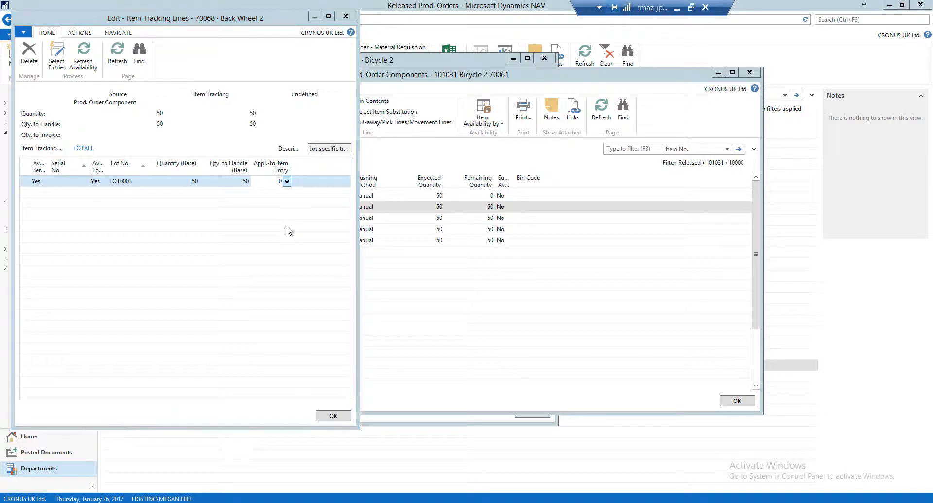
pyautogui.click(220, 155)
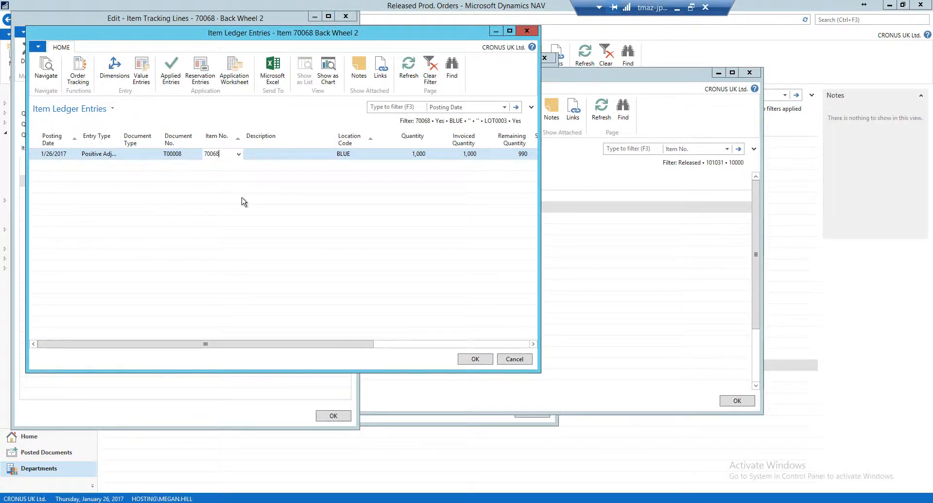
pyautogui.click(476, 359)
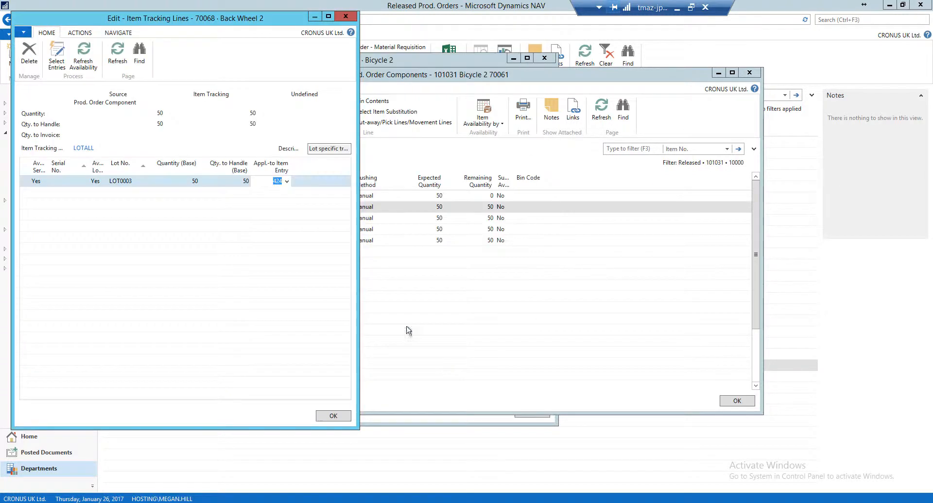
pyautogui.click(333, 416)
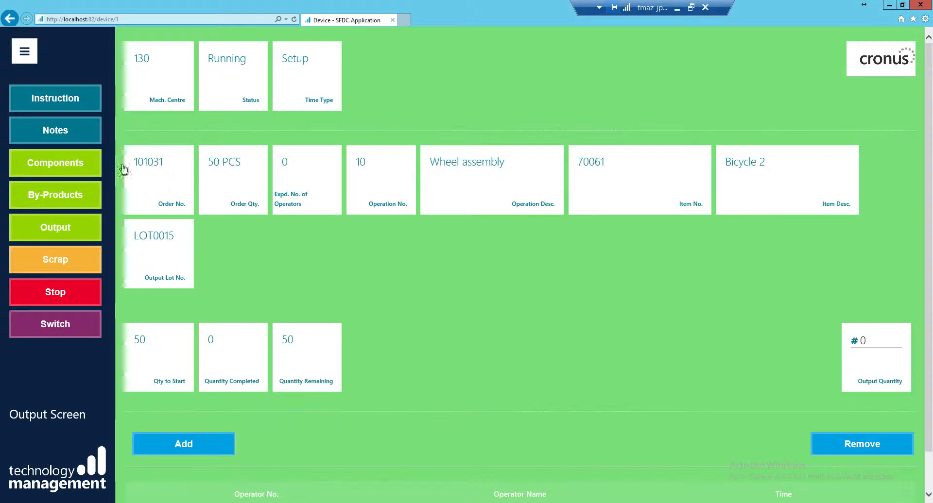
# - Switch to the SFDC Application and open the order's component list to check the Lot No. values
pyautogui.click(68, 169)
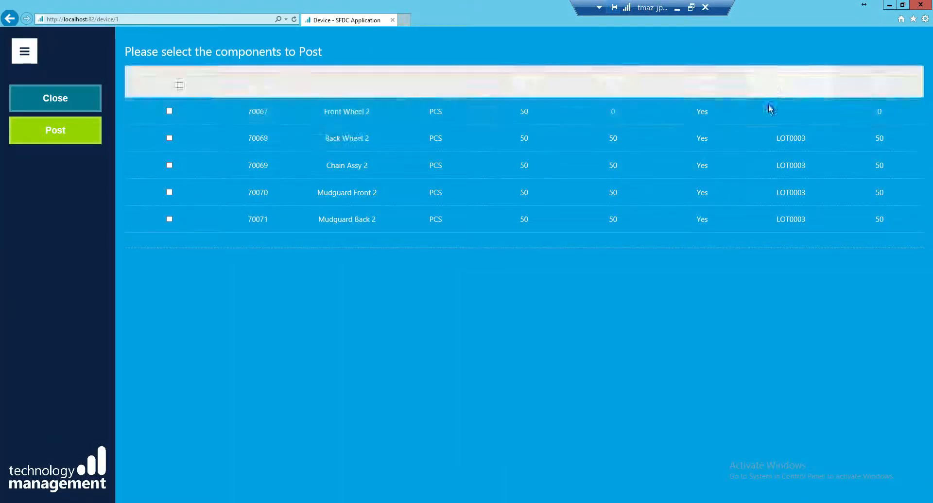
pyautogui.click(819, 138)
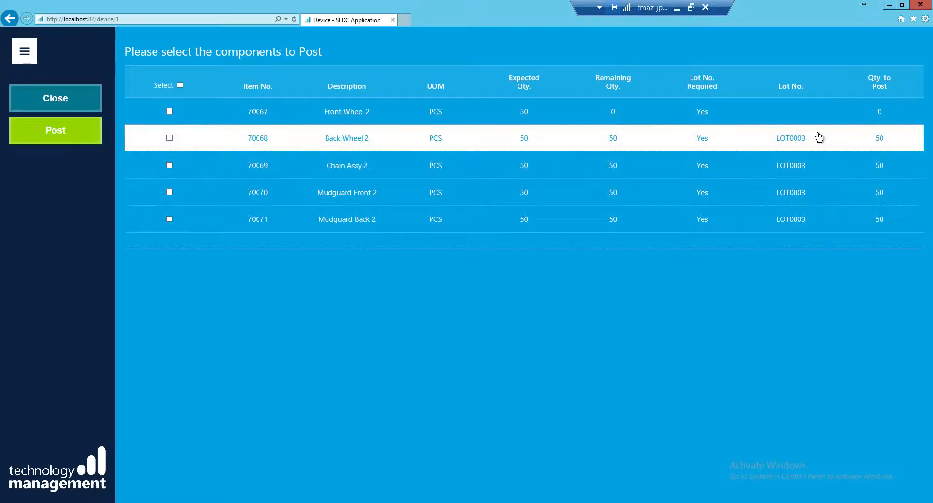
pyautogui.click(796, 166)
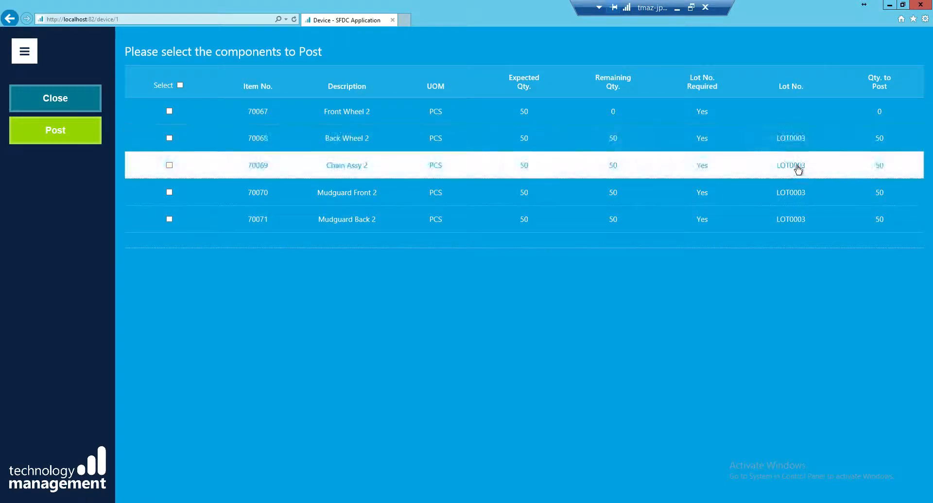
# - Try to post the Chain Assy 2 component with lot LOT0003
pyautogui.click(169, 165)
pyautogui.click(71, 137)
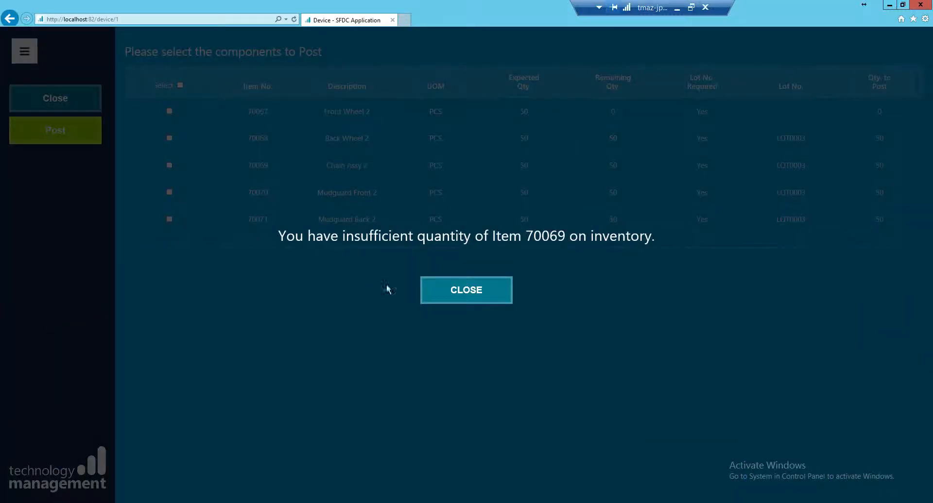
pyautogui.click(507, 297)
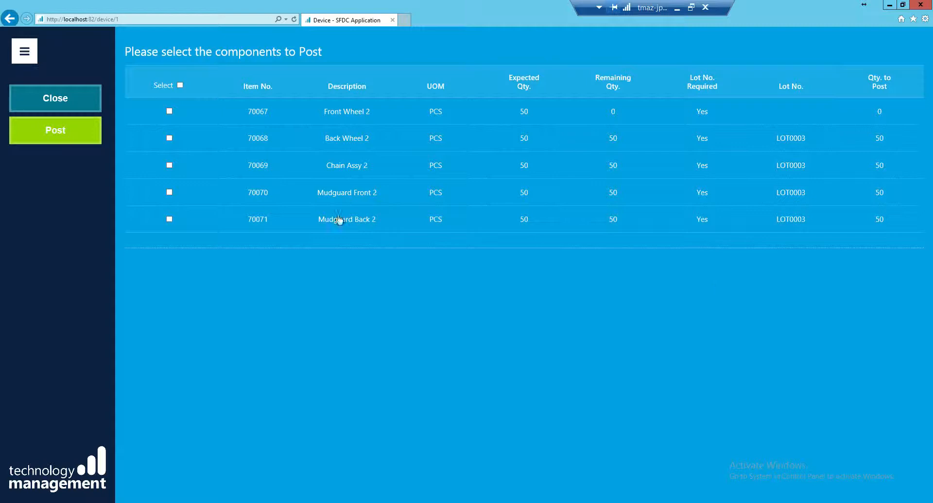
# - Post the Back Wheel 2 component with lot LOT0003 and reopen the component list
pyautogui.click(169, 138)
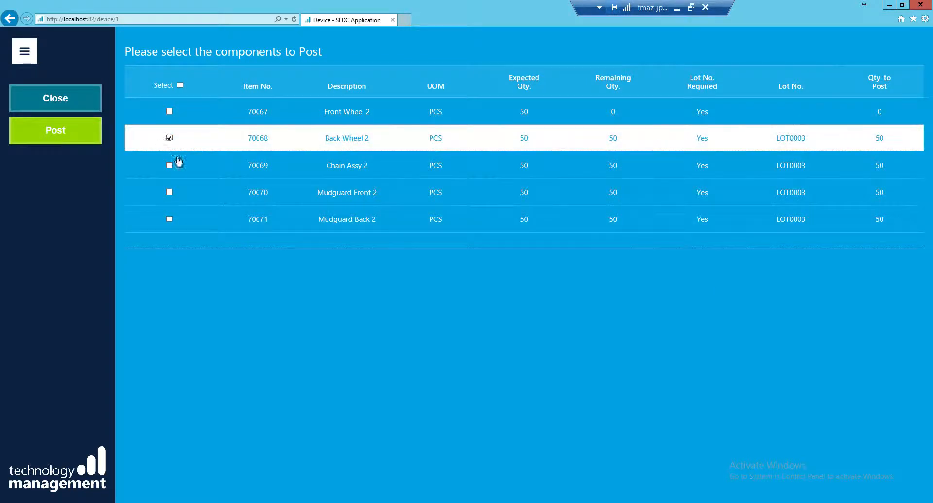
pyautogui.click(49, 140)
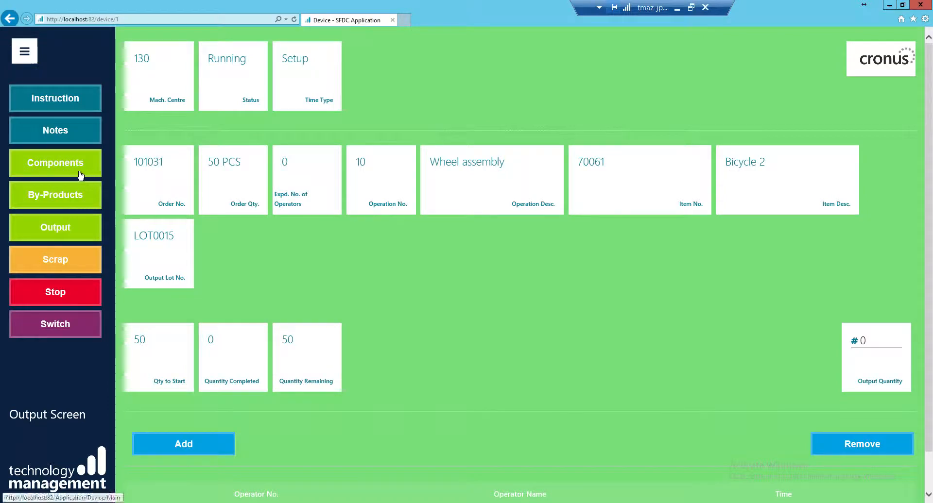
pyautogui.click(80, 172)
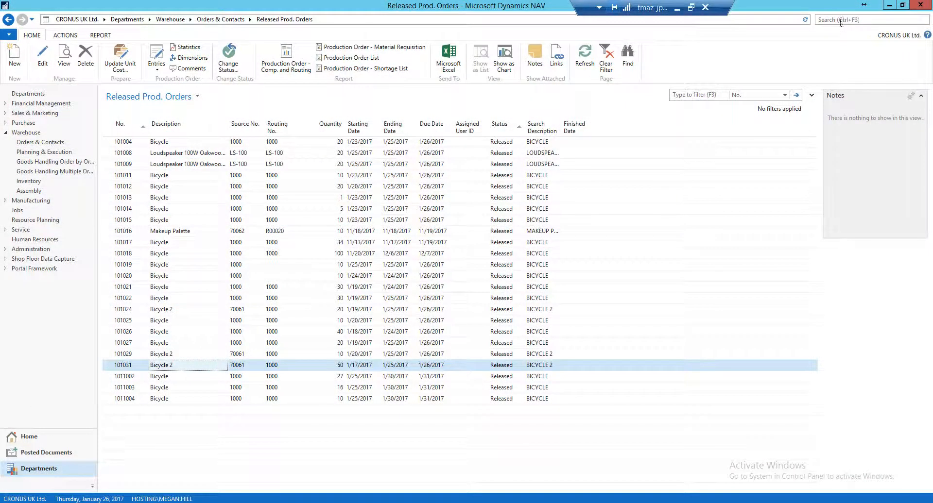
# - Switch to Dynamics NAV and set Component Lot Handling to Split by Lot in the SFDC Setup
pyautogui.click(842, 19)
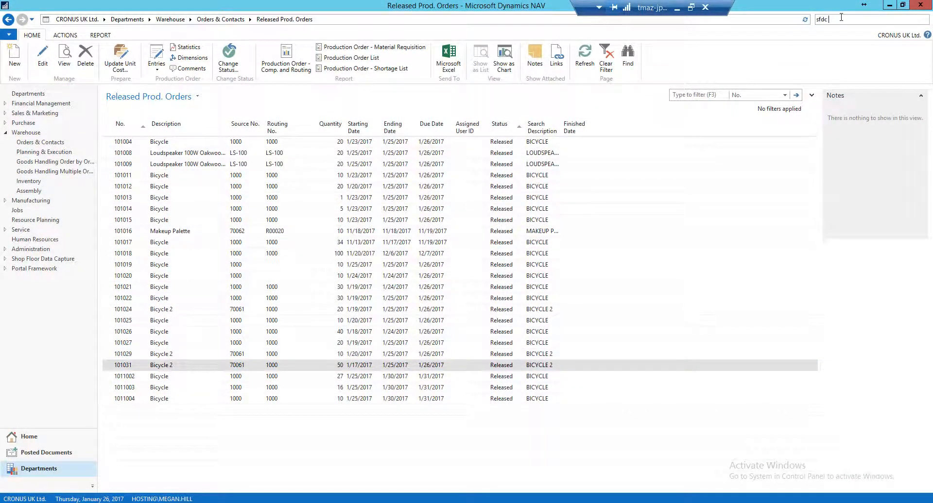
pyautogui.click(721, 34)
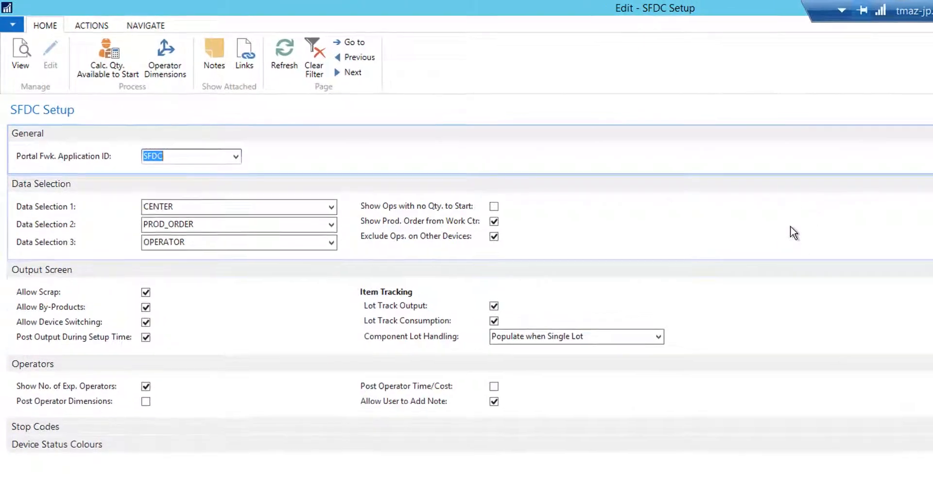
pyautogui.click(671, 345)
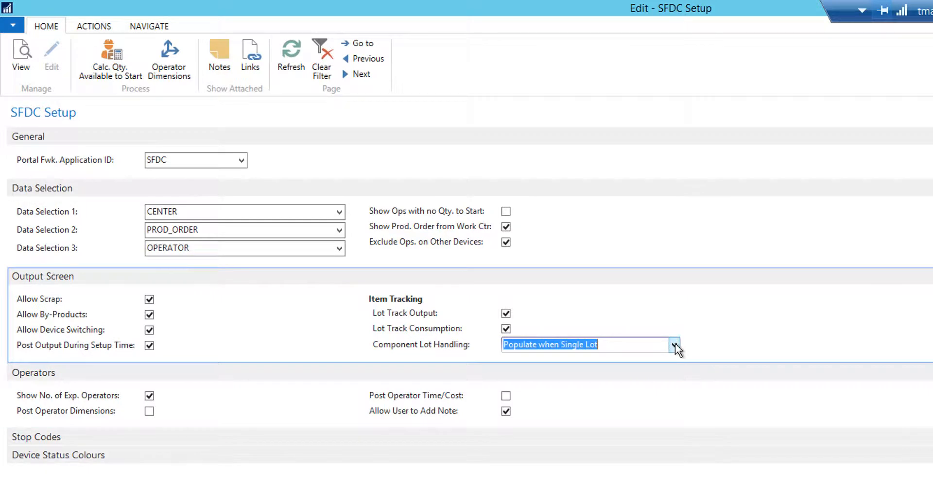
pyautogui.click(675, 345)
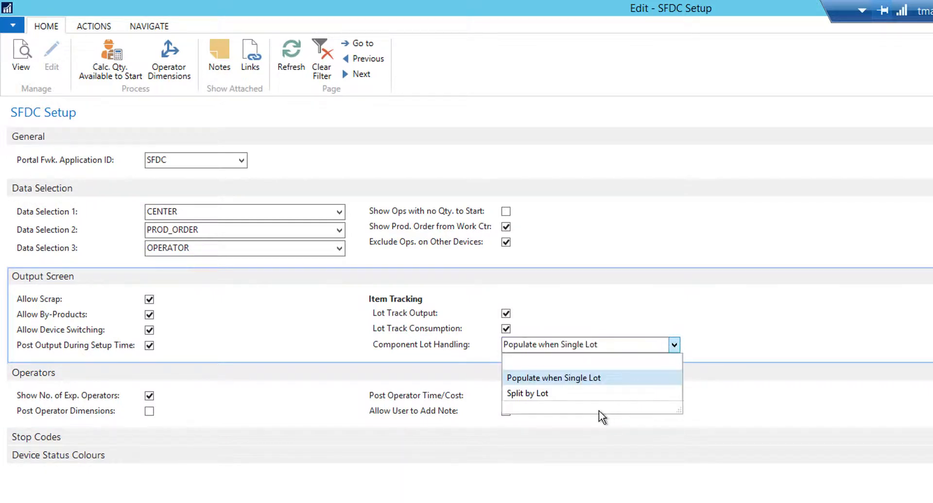
pyautogui.click(526, 393)
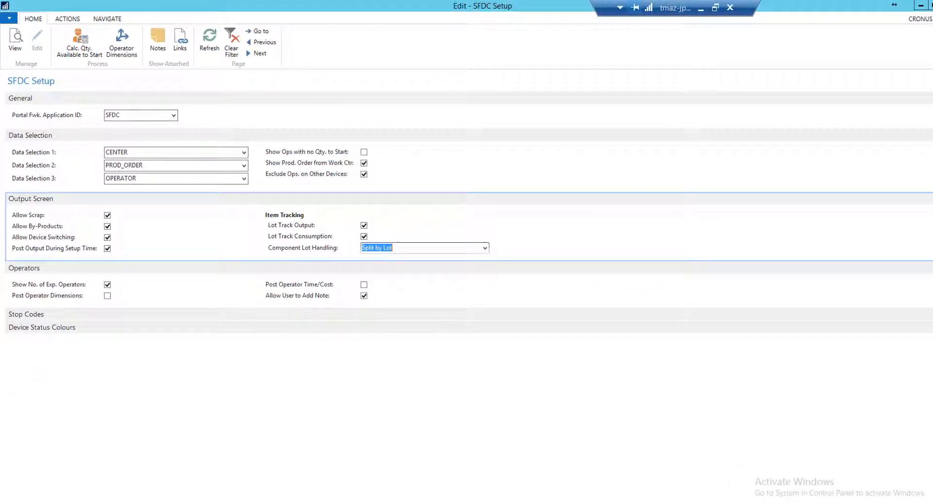
pyautogui.press('Escape')
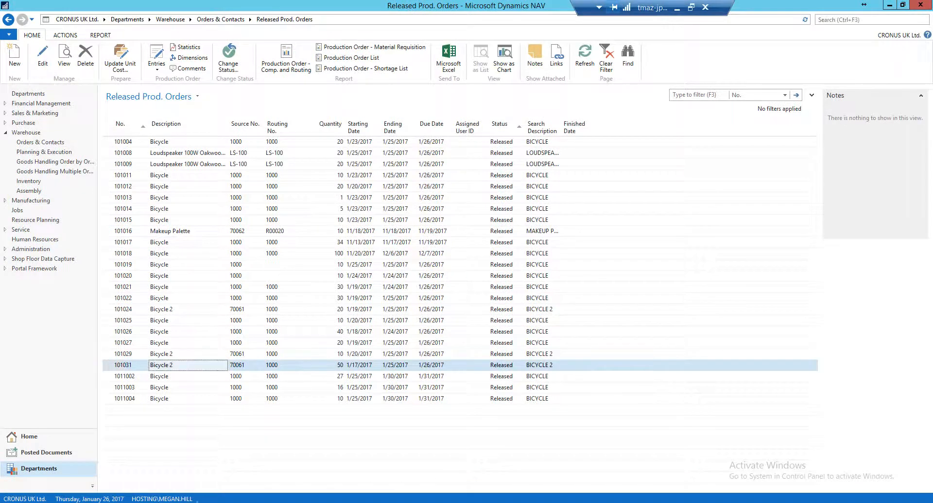
# - Display the components of the released Bicycle 2 order line and open the item tracking lines for Chain Assy 2
pyautogui.moveTo(203, 494)
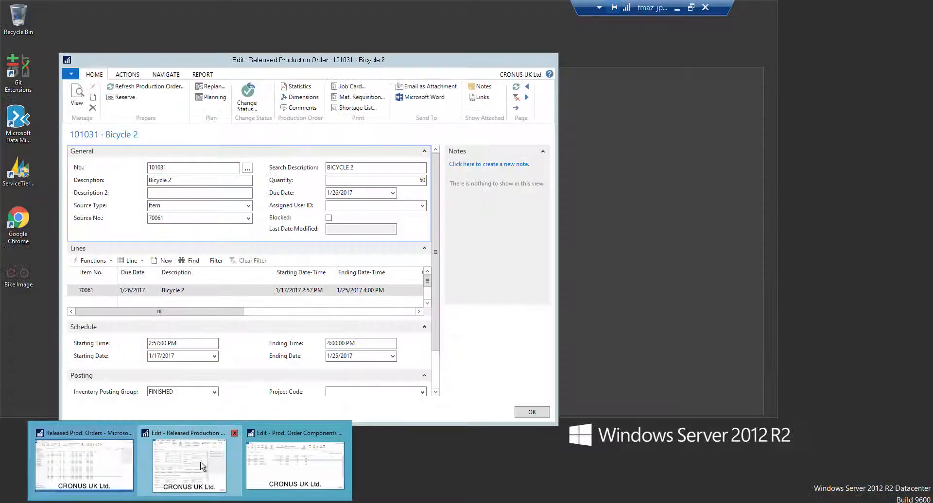
pyautogui.click(201, 464)
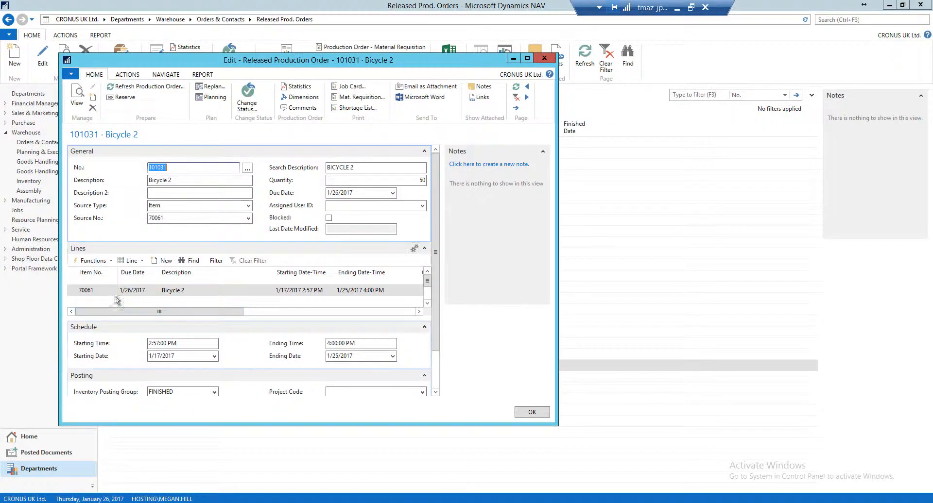
pyautogui.click(131, 261)
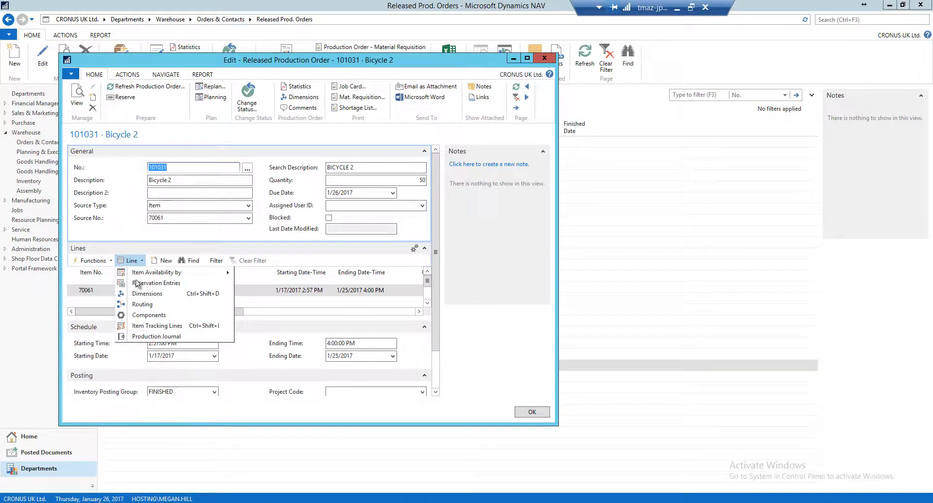
pyautogui.click(148, 306)
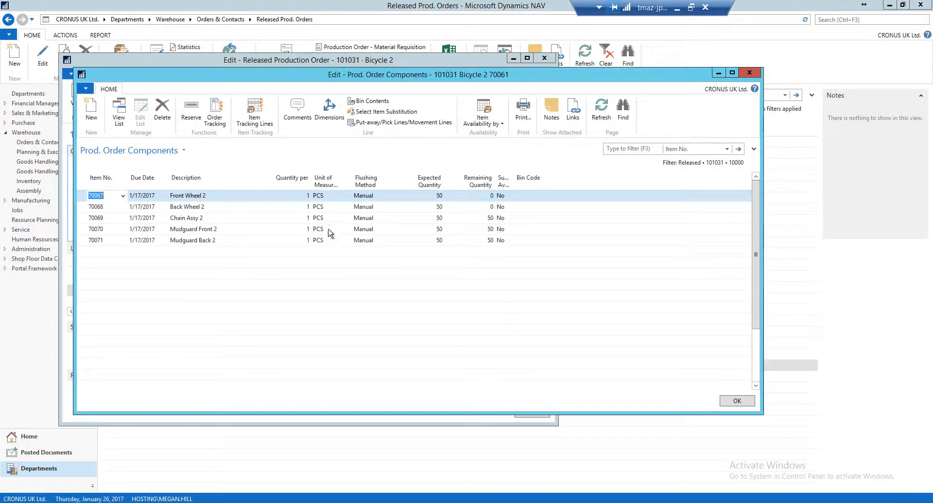
pyautogui.click(280, 218)
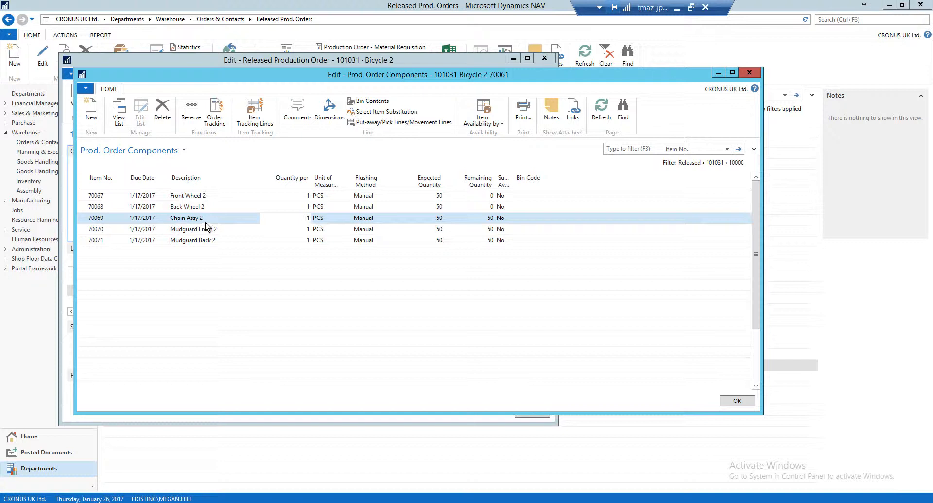
pyautogui.click(254, 110)
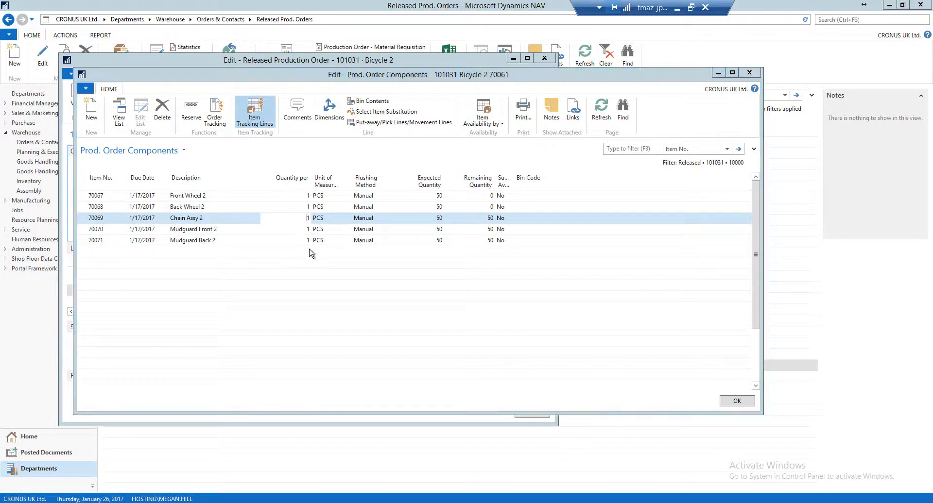
# - Assign lot LOT0004 with a quantity of 25 to the Chain Assy 2 component
pyautogui.click(131, 182)
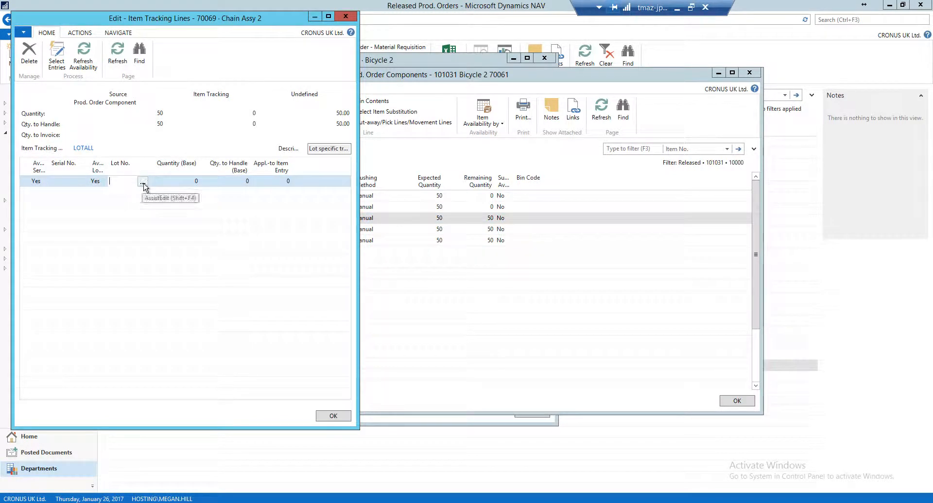
pyautogui.click(143, 183)
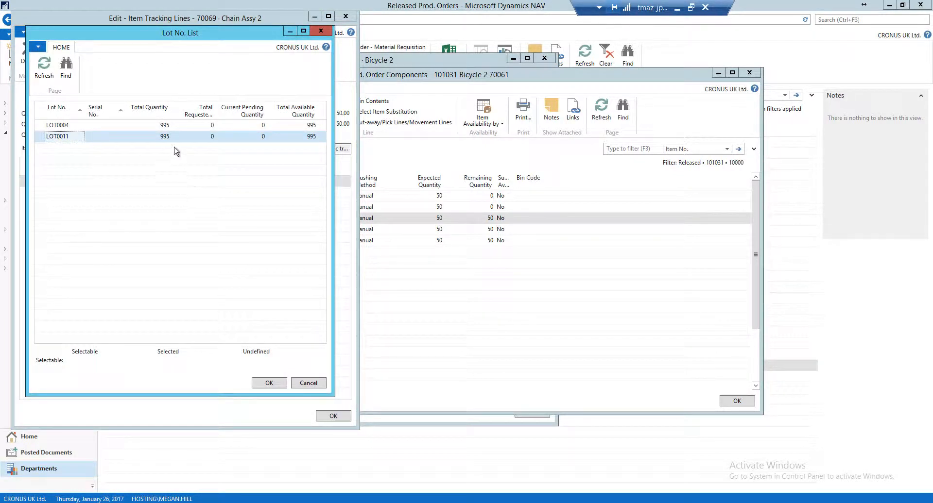
pyautogui.click(175, 127)
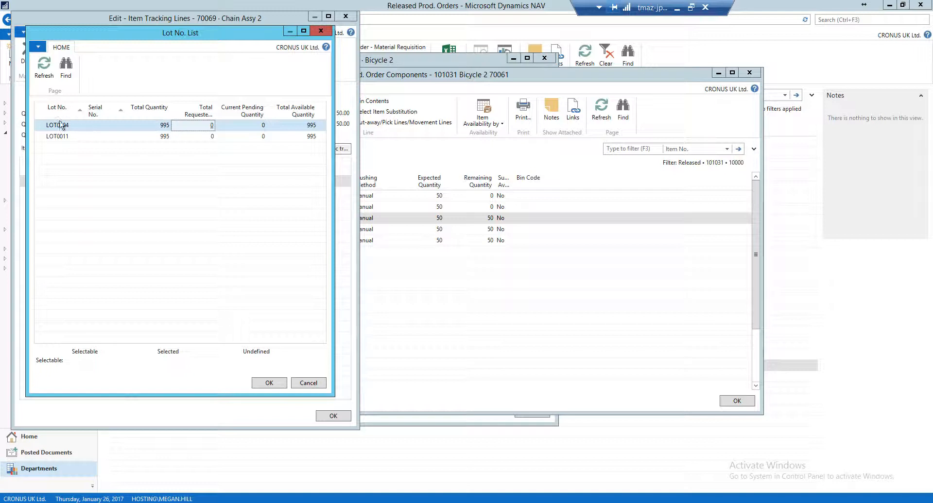
pyautogui.click(270, 384)
pyautogui.click(178, 182)
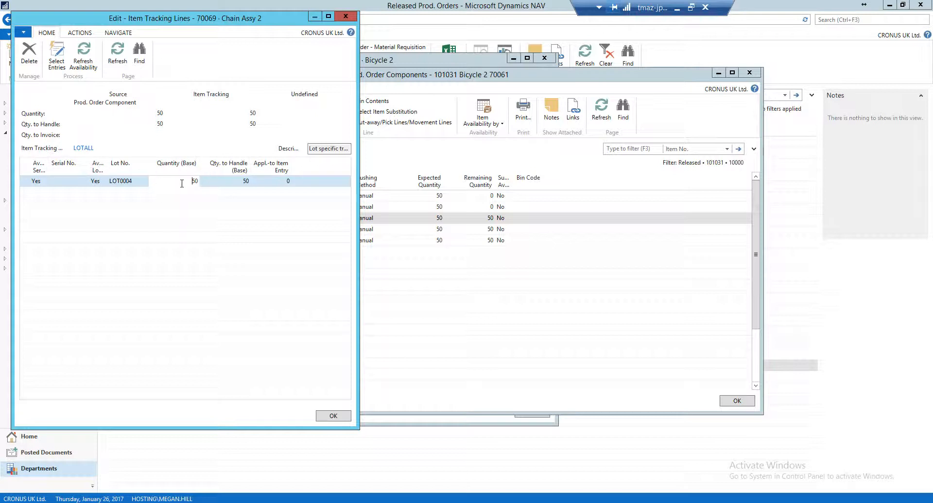
pyautogui.write('25')
# - Apply the LOT0004 tracking line to the item ledger entry from document T00008
pyautogui.click(275, 184)
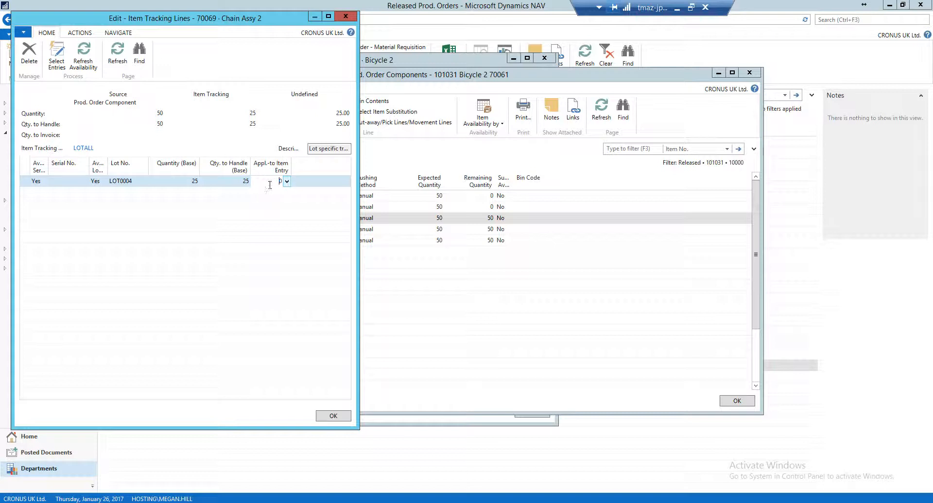
pyautogui.click(287, 182)
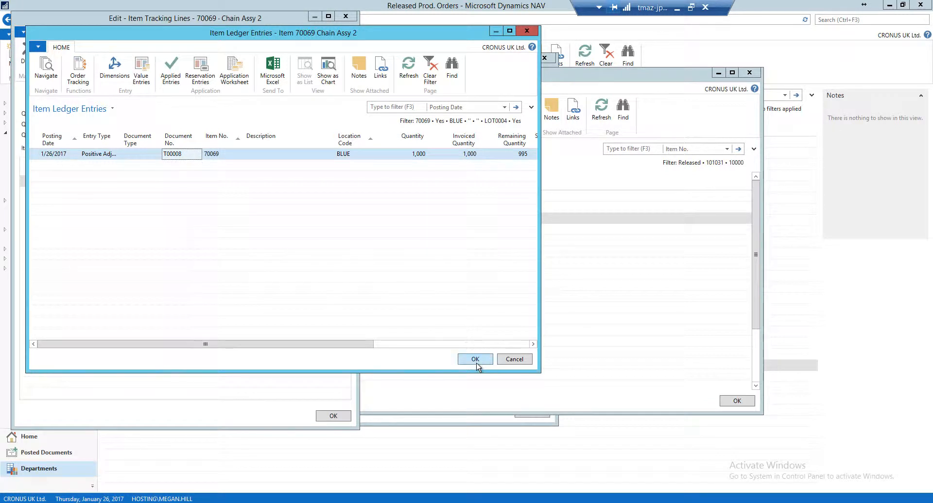
pyautogui.click(476, 360)
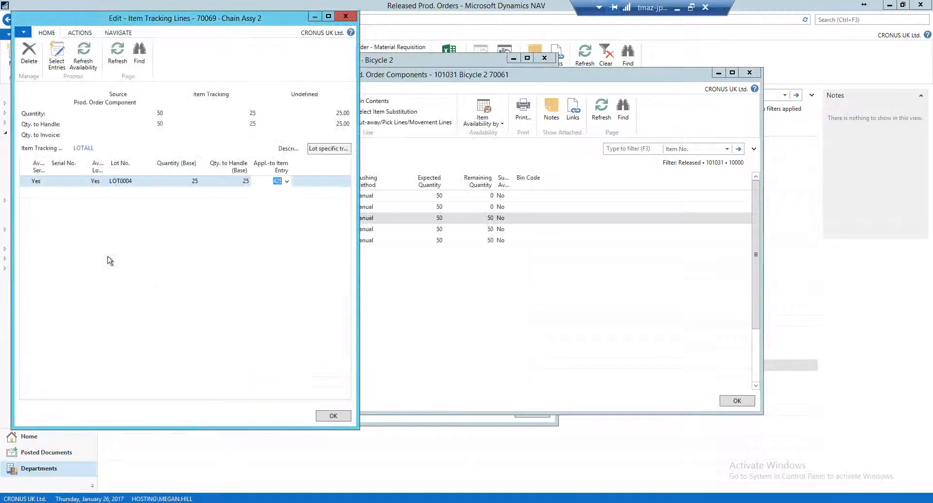
# - Add a second tracking line for Chain Assy 2 with lot LOT0011 and a quantity of 25
pyautogui.click(126, 202)
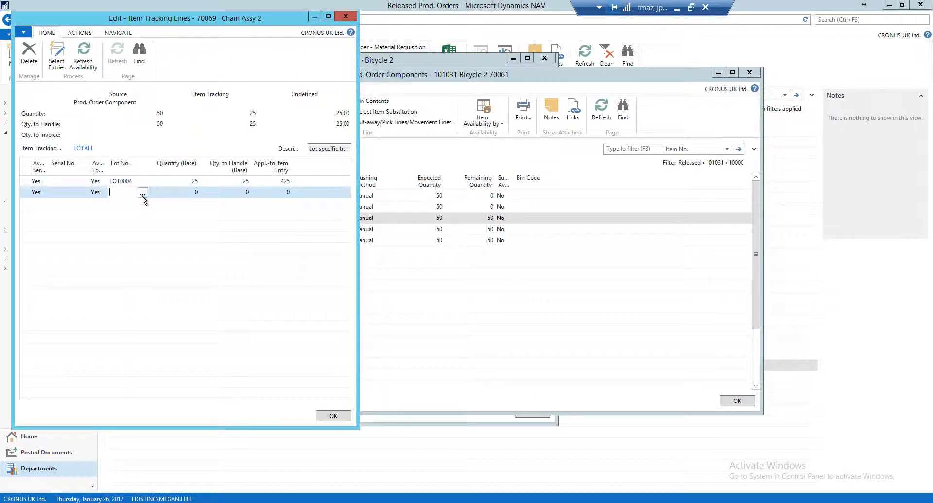
pyautogui.click(142, 195)
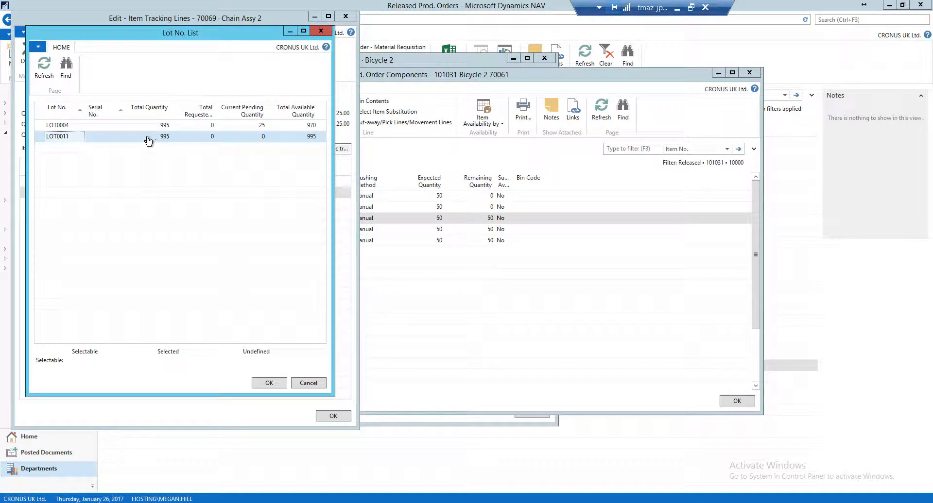
pyautogui.click(175, 138)
pyautogui.click(269, 383)
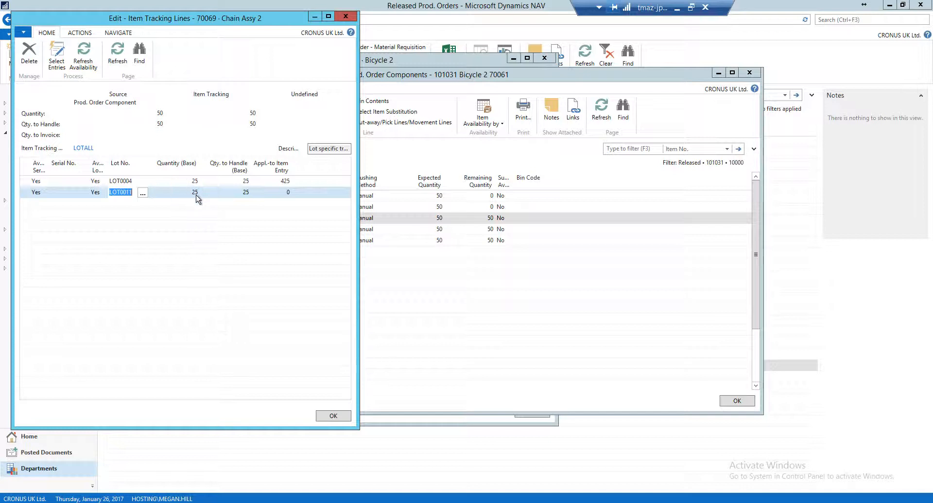
# - Apply the LOT0011 tracking line to the item ledger entry from document T00009 and close the item tracking lines
pyautogui.click(281, 193)
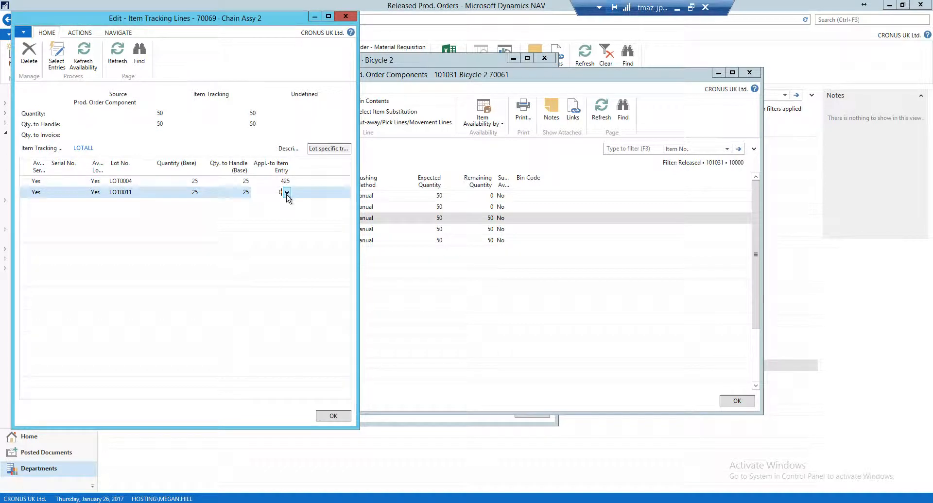
pyautogui.click(286, 193)
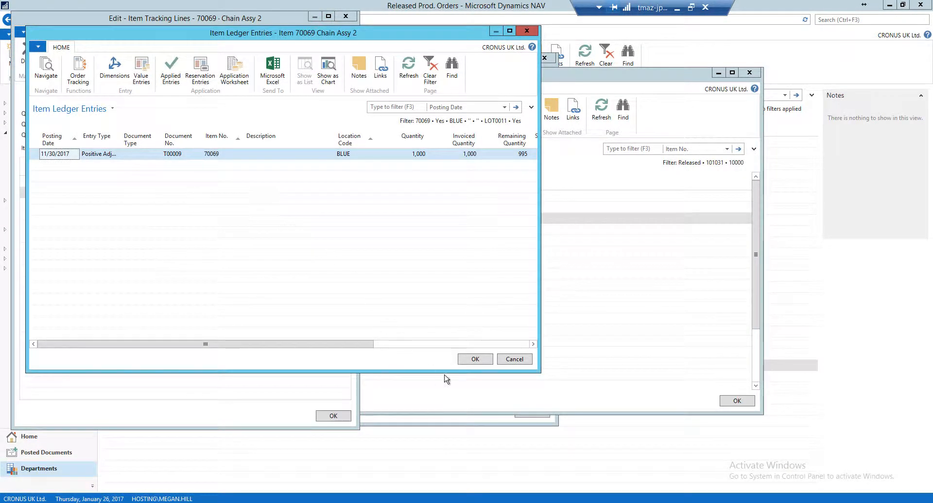
pyautogui.click(475, 360)
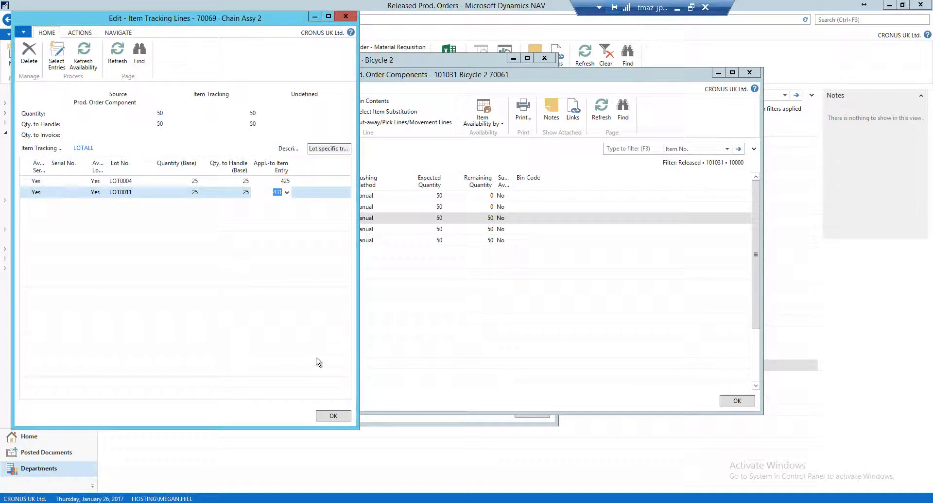
pyautogui.click(334, 417)
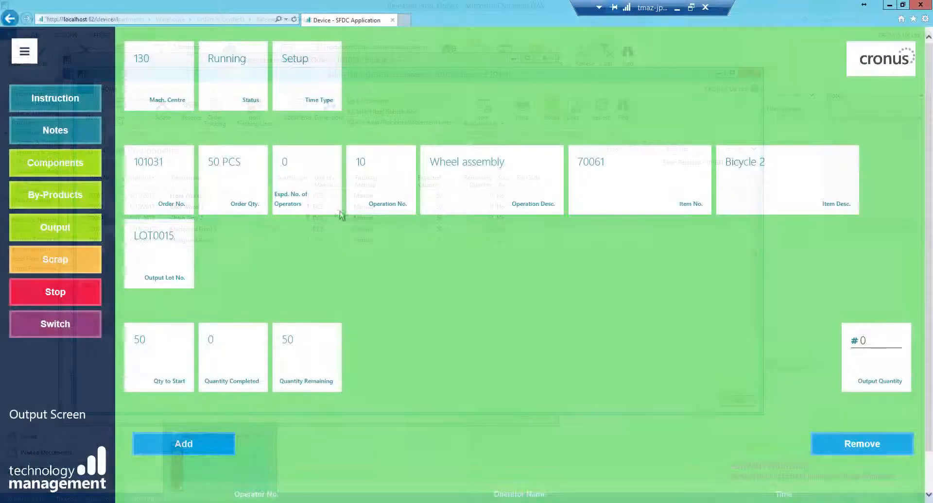
# - Switch to the SFDC application, open the components of order 101031 and check the Chain Assy 2 lines split by lot
pyautogui.click(47, 167)
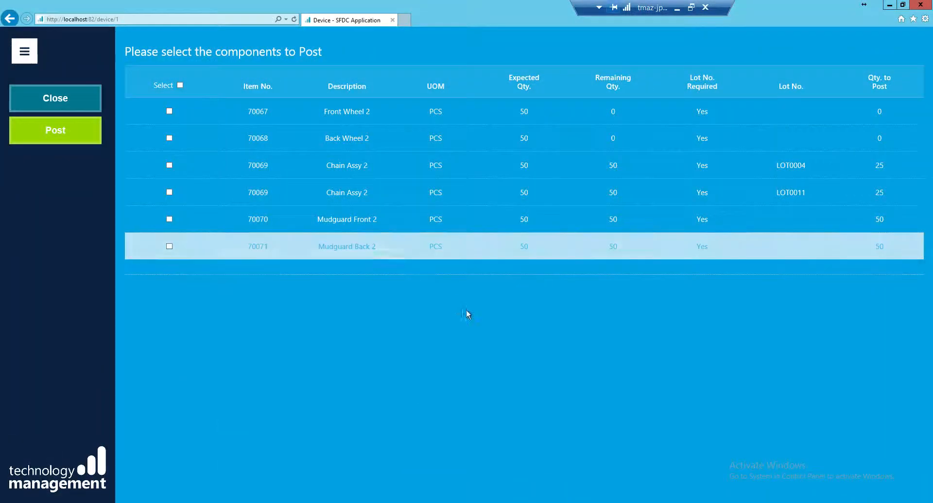
pyautogui.click(396, 171)
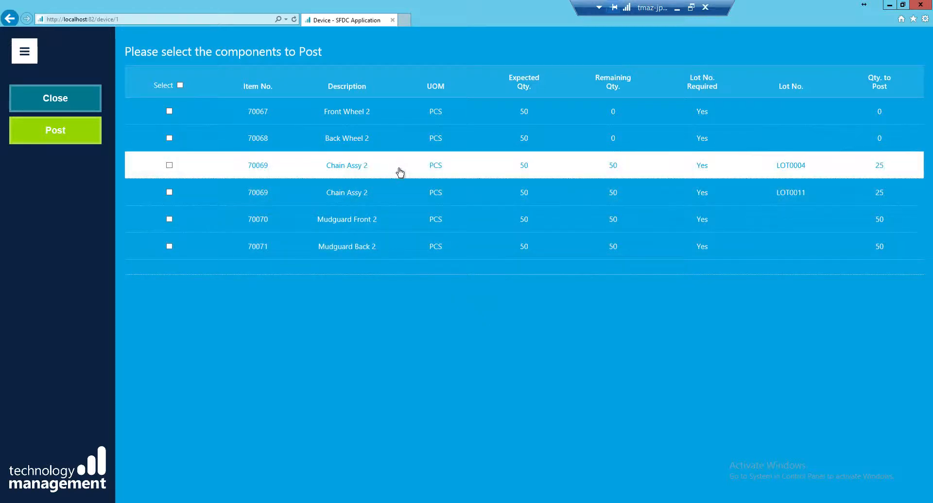
pyautogui.click(394, 202)
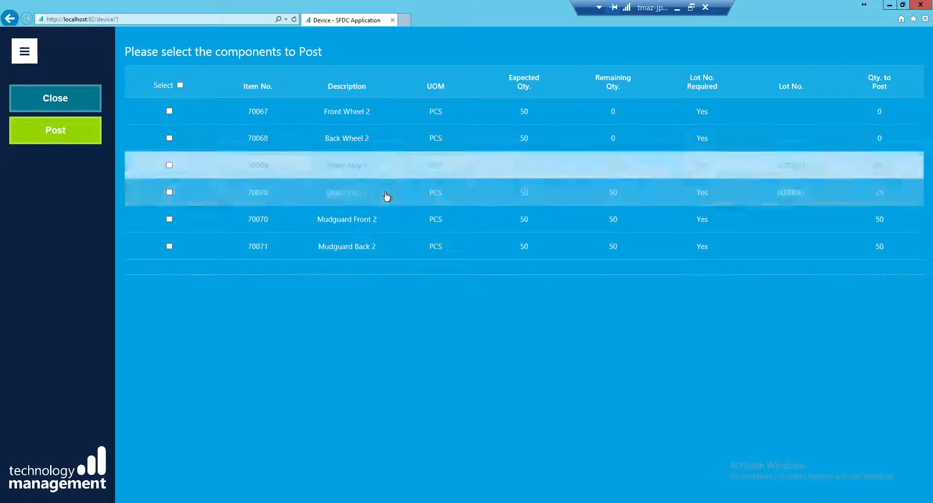
pyautogui.click(837, 171)
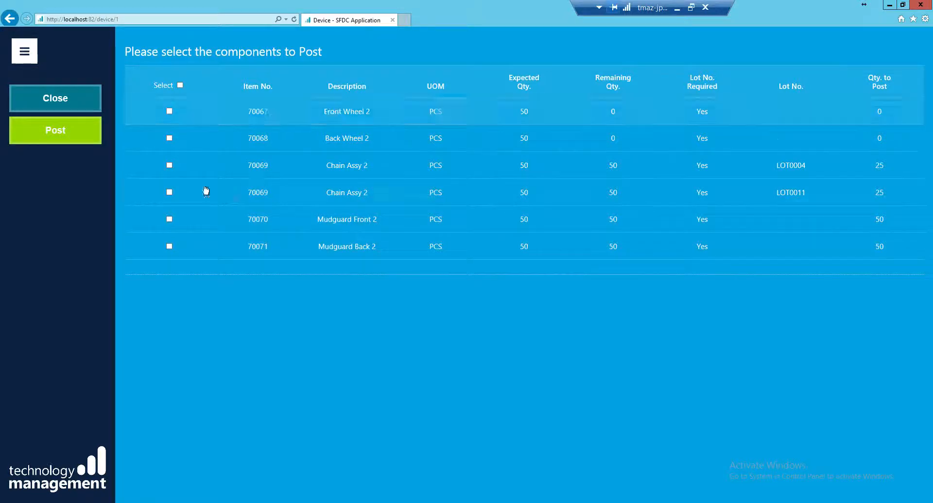
# - Post both Chain Assy 2 lines, LOT0004 and LOT0011, and reopen the components list to check the posting
pyautogui.click(170, 165)
pyautogui.click(169, 193)
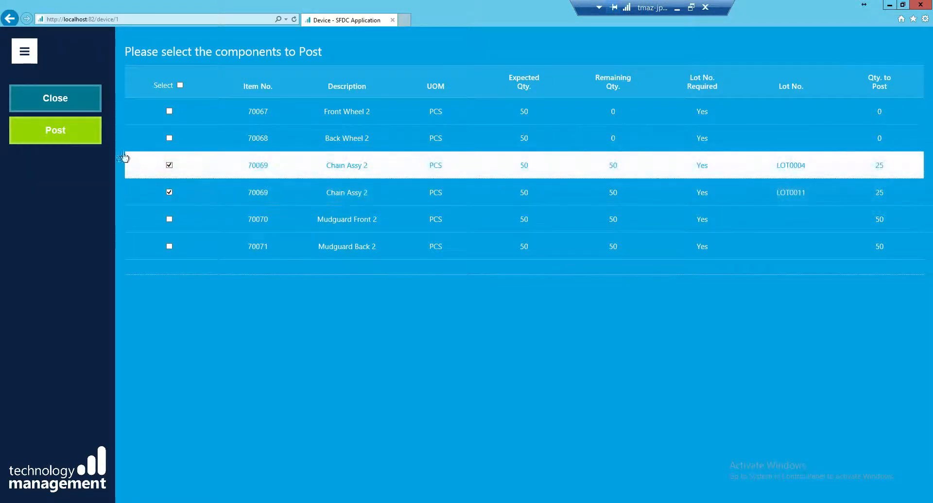
pyautogui.click(59, 136)
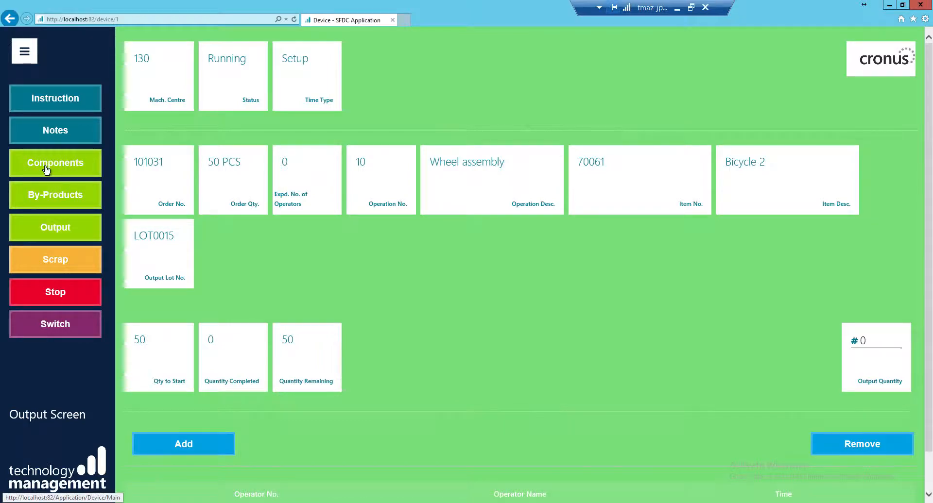
pyautogui.click(47, 170)
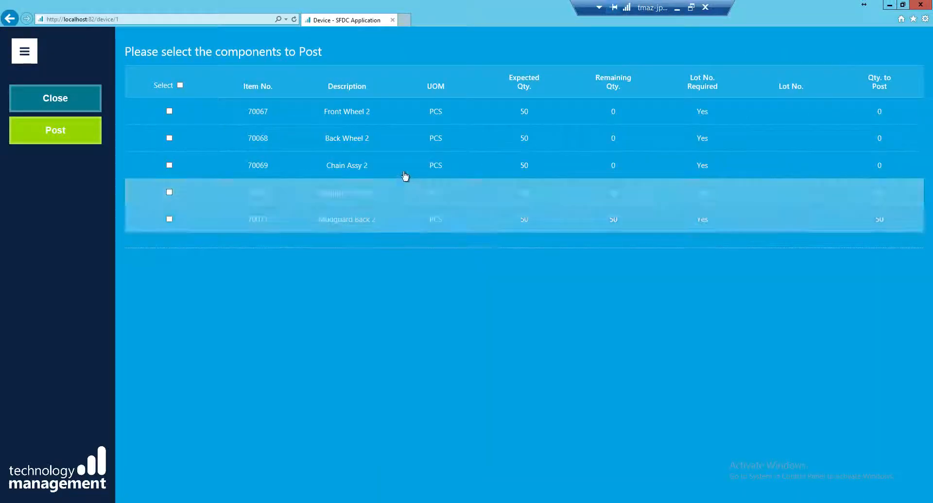
pyautogui.click(405, 175)
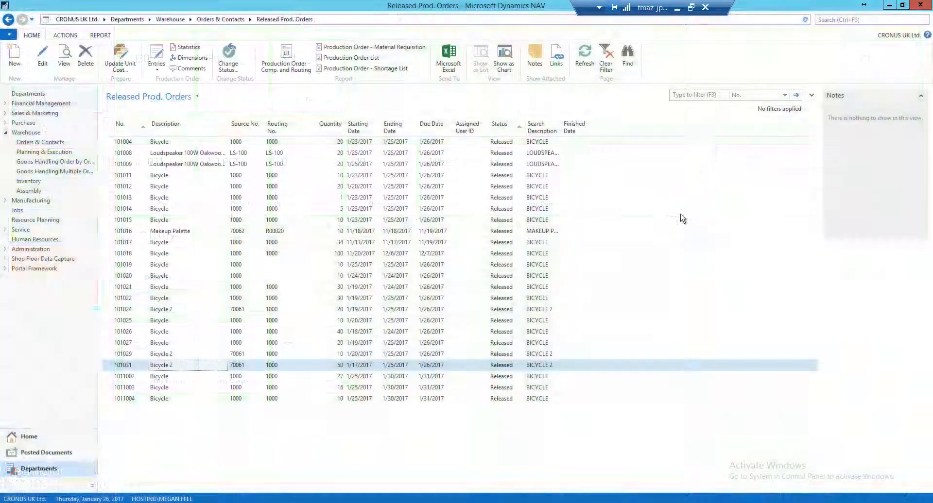
# - Switch to Dynamics NAV and search for "item ledger" to open the Item Ledger Entries under Posted Documents
pyautogui.click(828, 18)
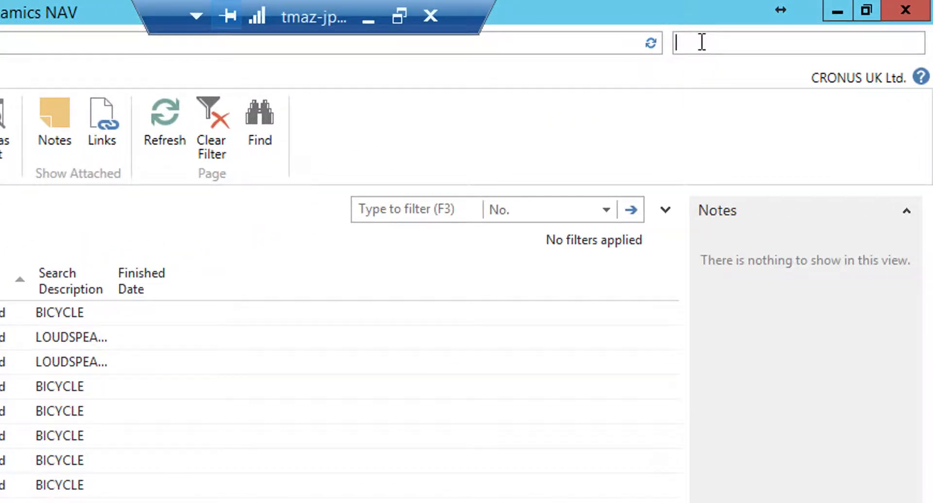
pyautogui.write('item ledger')
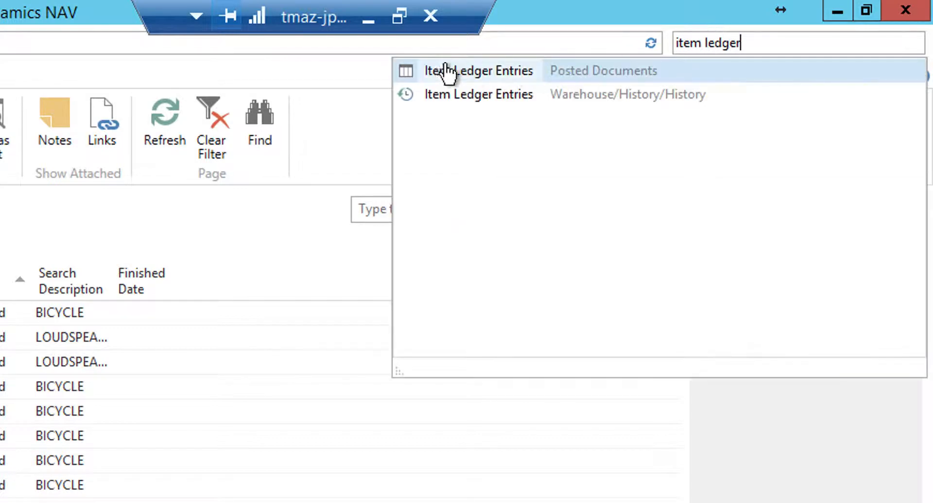
pyautogui.click(448, 73)
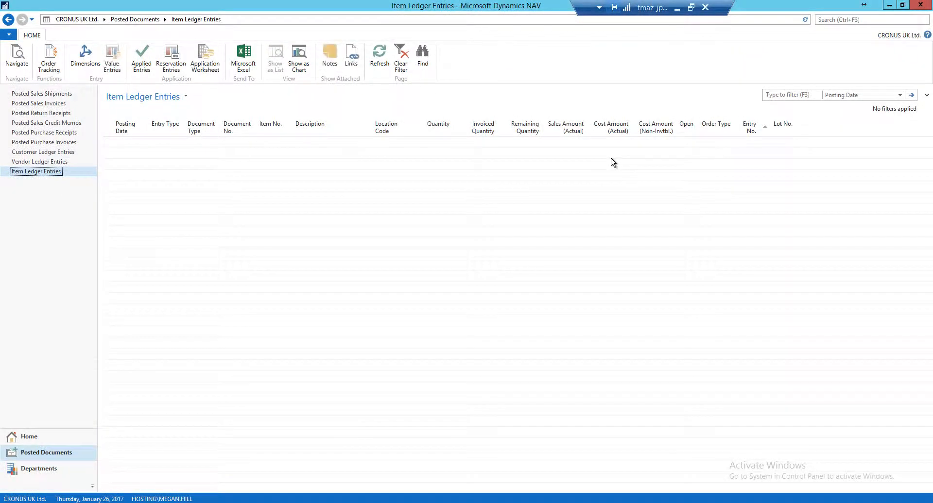
# - Sort the ledger entries by posting date, newest first, and select the four consumption entries of order 101031
pyautogui.click(138, 129)
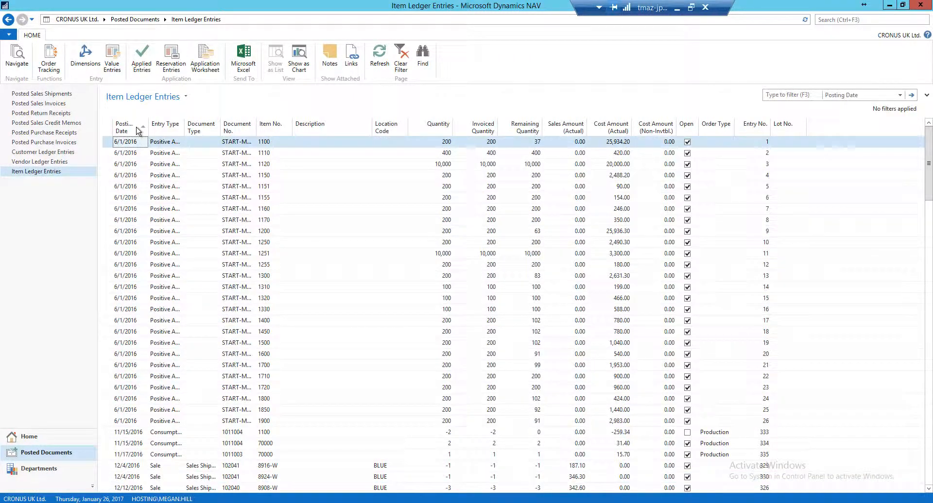
pyautogui.click(139, 129)
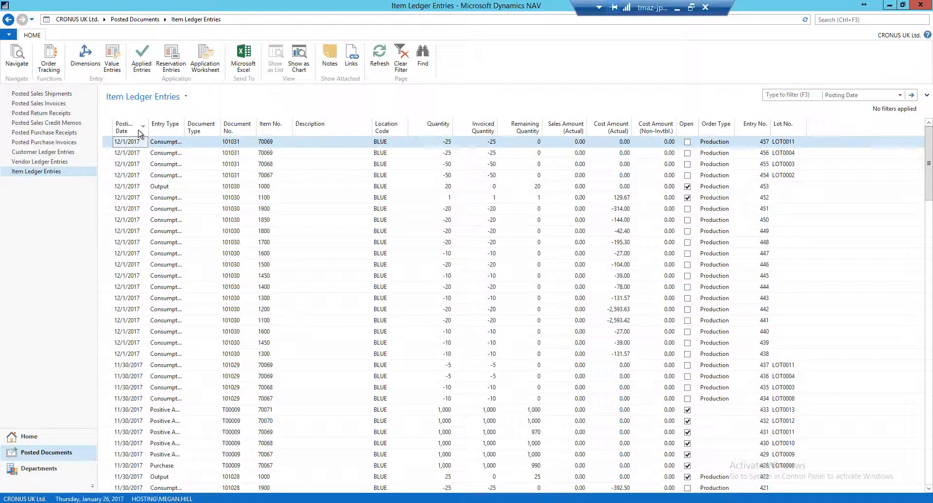
pyautogui.click(792, 176)
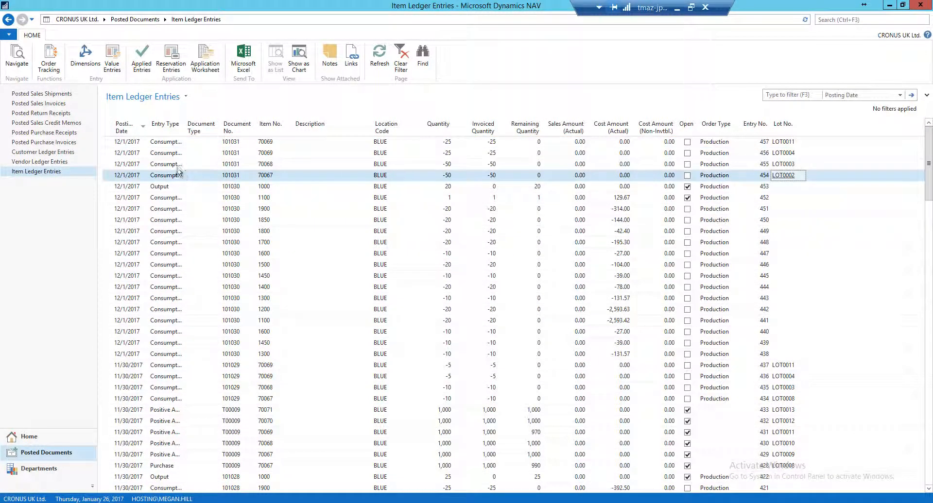
pyautogui.moveTo(182, 176); pyautogui.dragTo(180, 145)
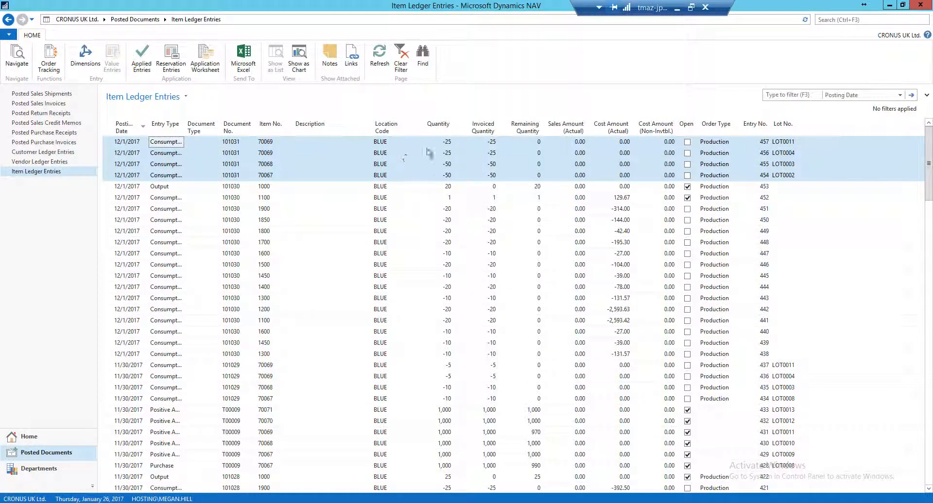